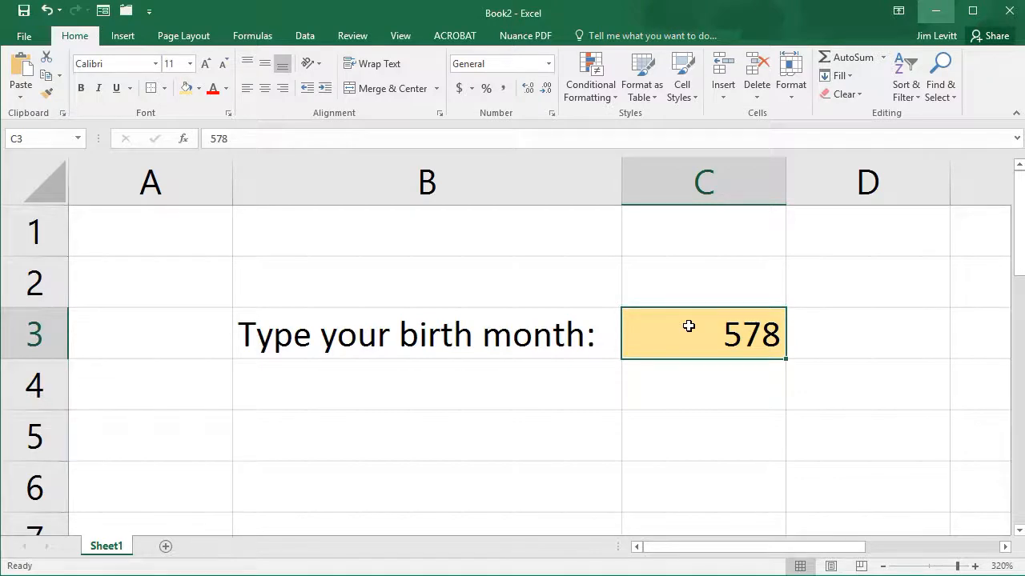
Clear cell C3 and apply data validation allowing only whole numbers between 1 and 12
{"action": "key", "text": "Delete"}
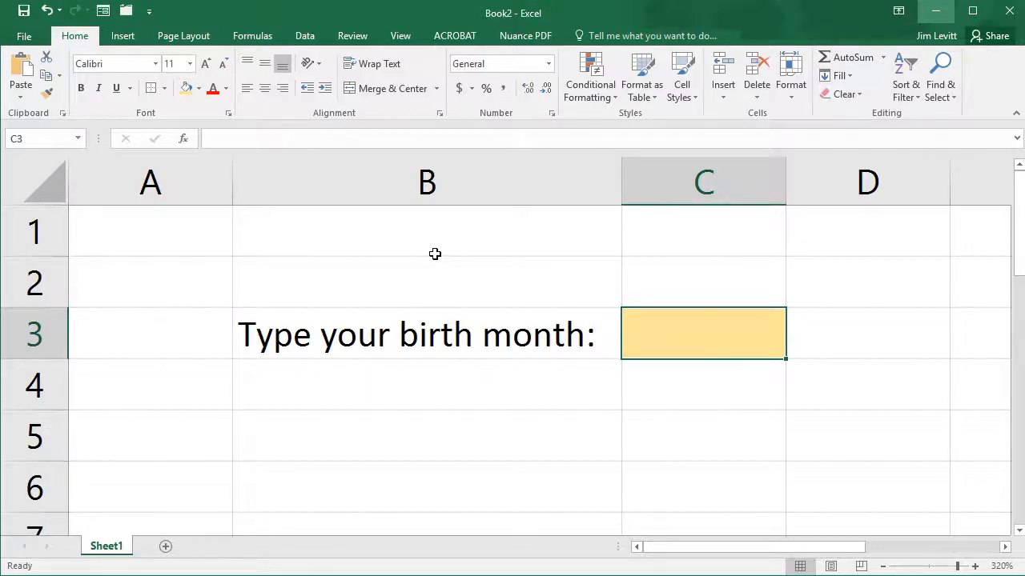
{"action": "left_click", "coordinate": [308, 37]}
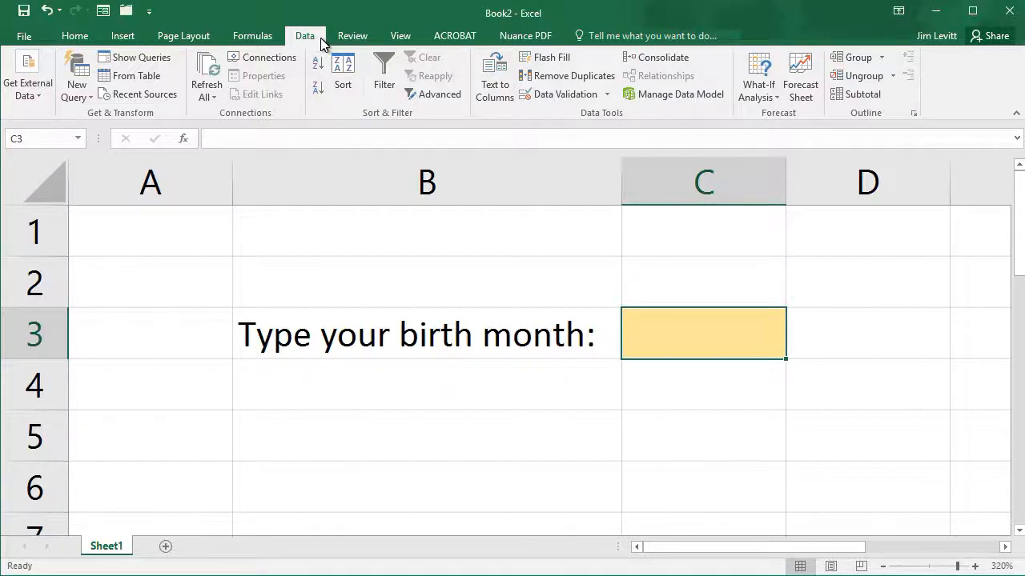
{"action": "left_click", "coordinate": [563, 93]}
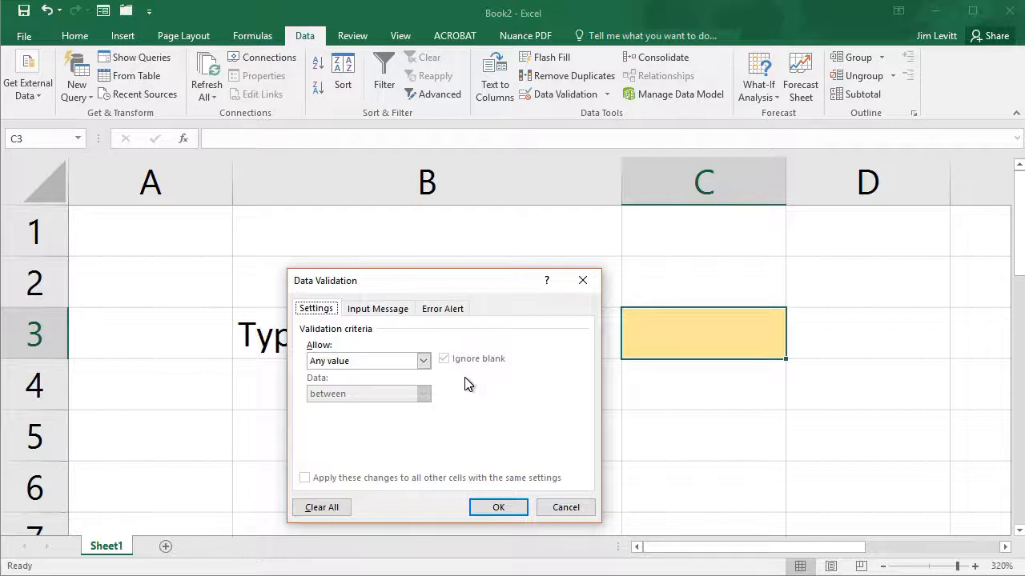
{"action": "left_click", "coordinate": [424, 362]}
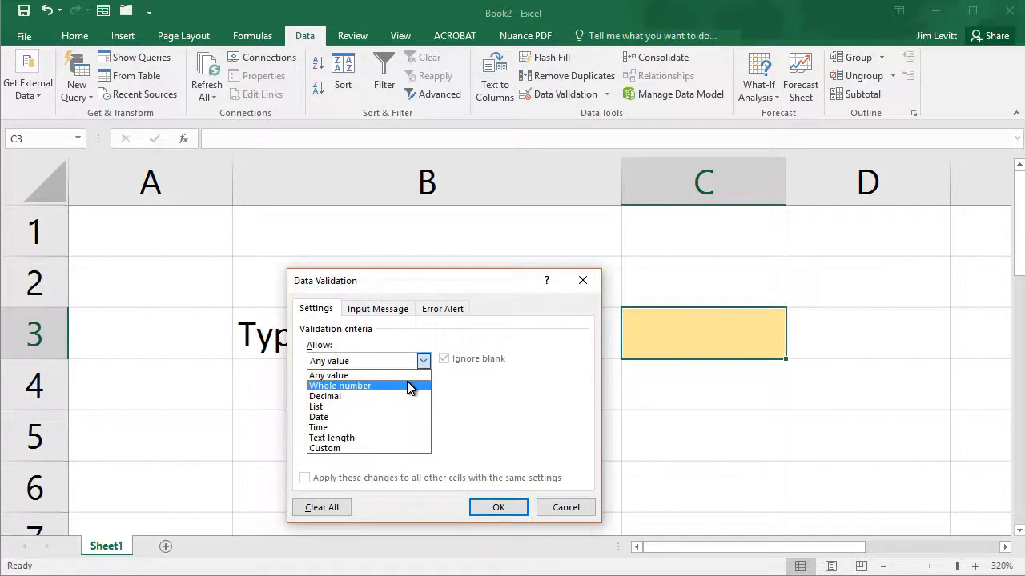
{"action": "left_click", "coordinate": [407, 386]}
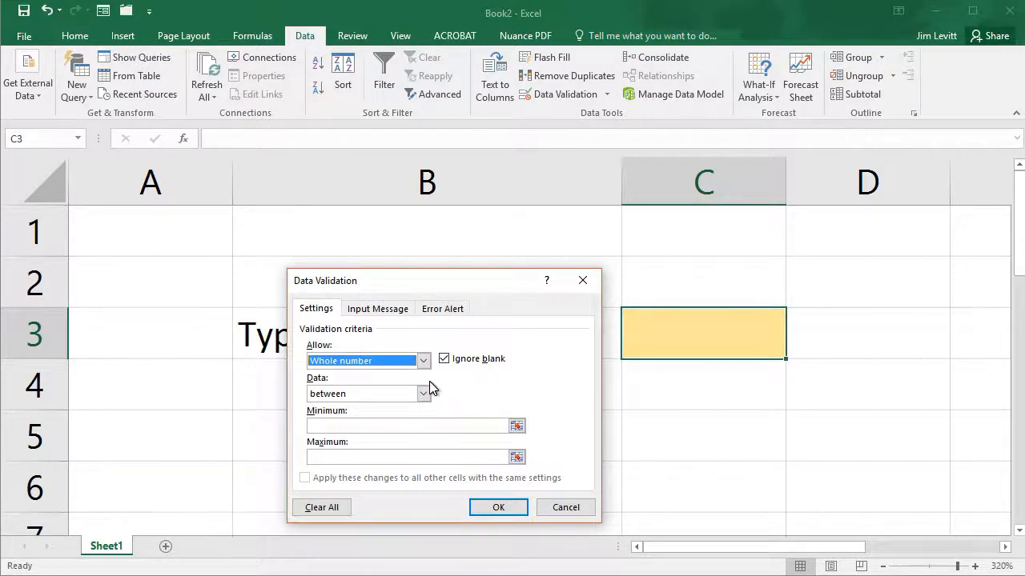
{"action": "left_click", "coordinate": [505, 507]}
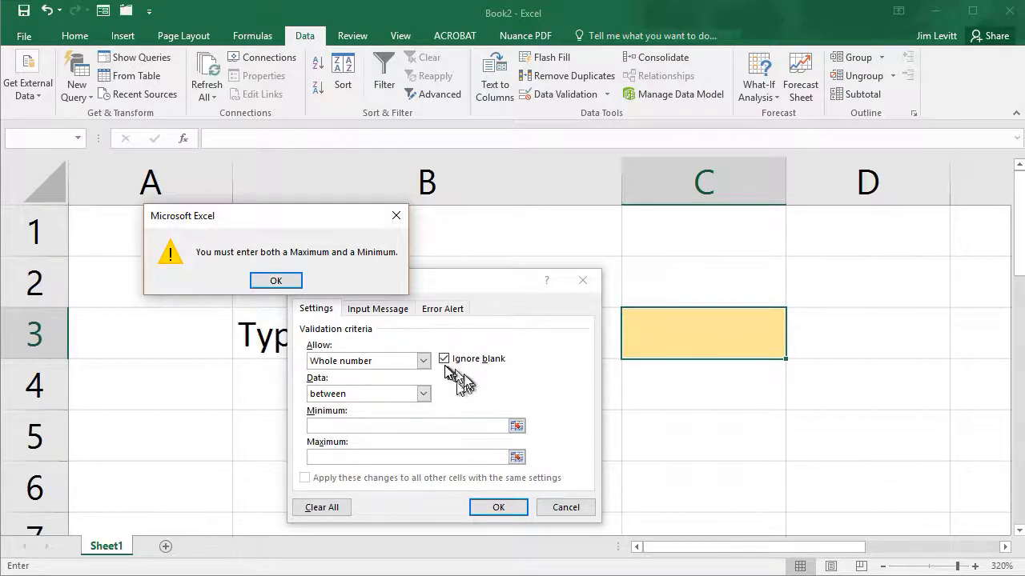
{"action": "left_click", "coordinate": [275, 280]}
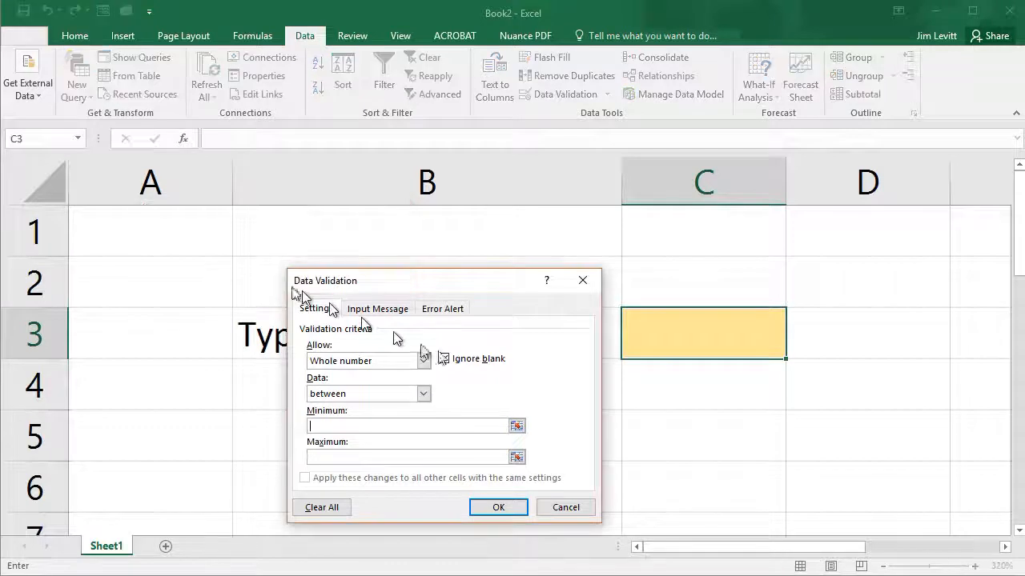
{"action": "left_click", "coordinate": [400, 425]}
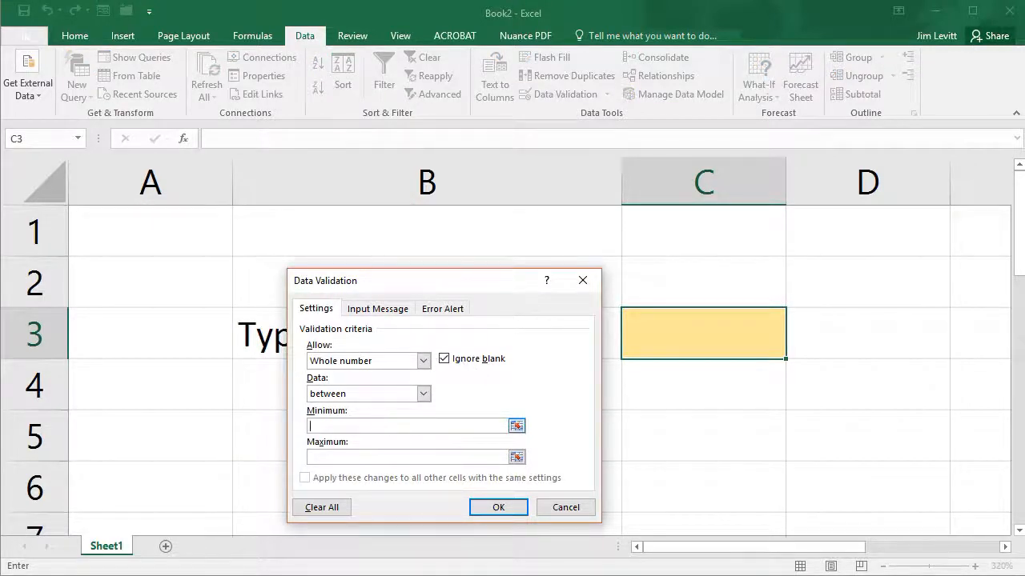
{"action": "type", "text": "1"}
{"action": "key", "text": "Tab"}
{"action": "type", "text": "12"}
{"action": "left_click", "coordinate": [505, 508]}
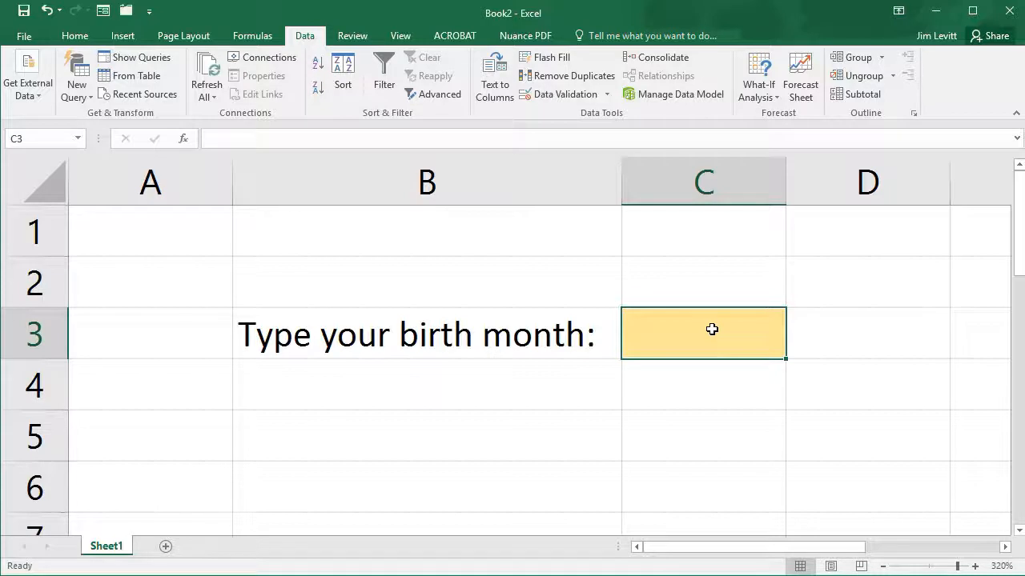
Test the validation in cell C3 with the entries dog and 548, cancelling each one
{"action": "type", "text": "d"}
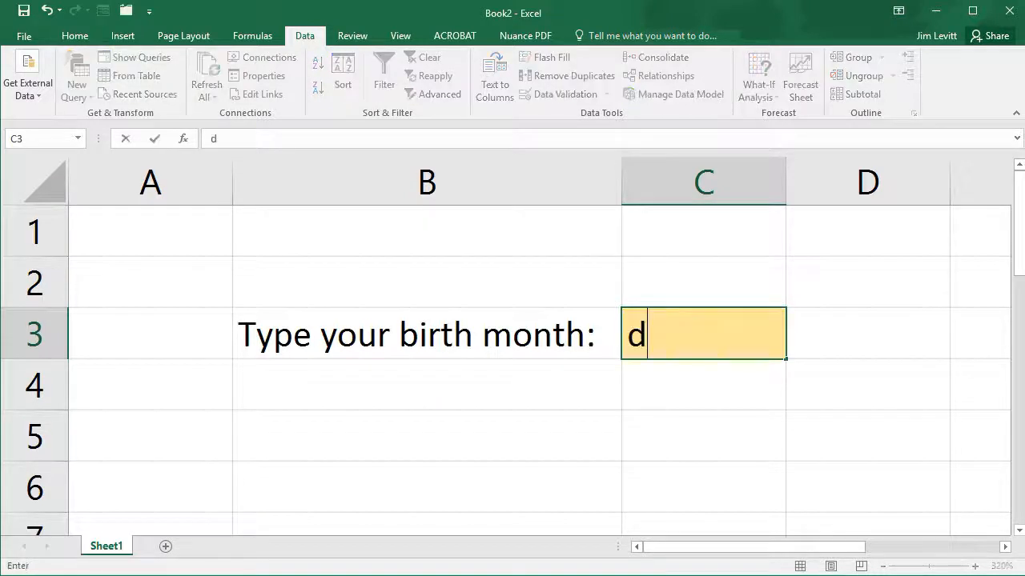
{"action": "type", "text": "og"}
{"action": "key", "text": "Return"}
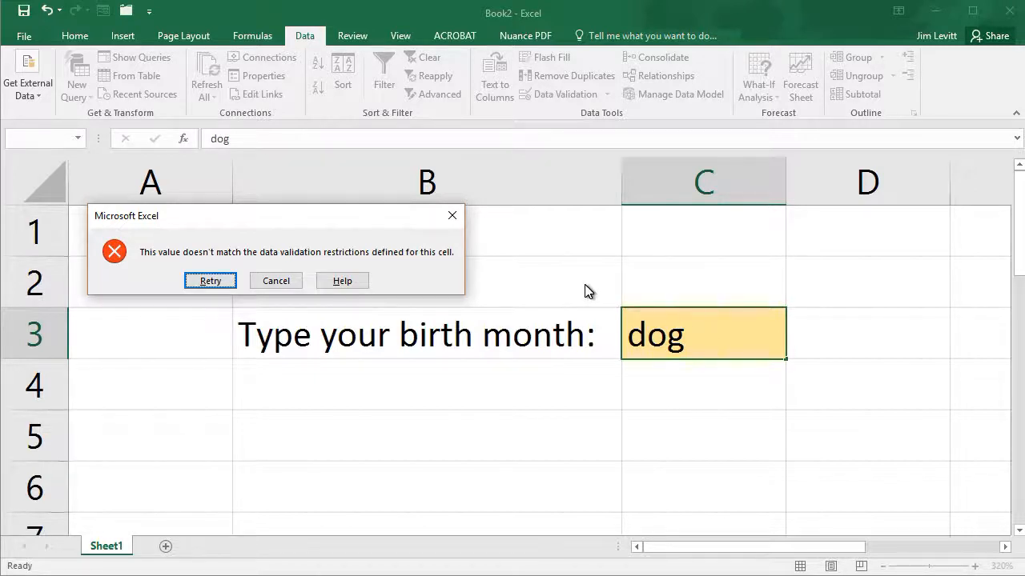
{"action": "left_click", "coordinate": [286, 282]}
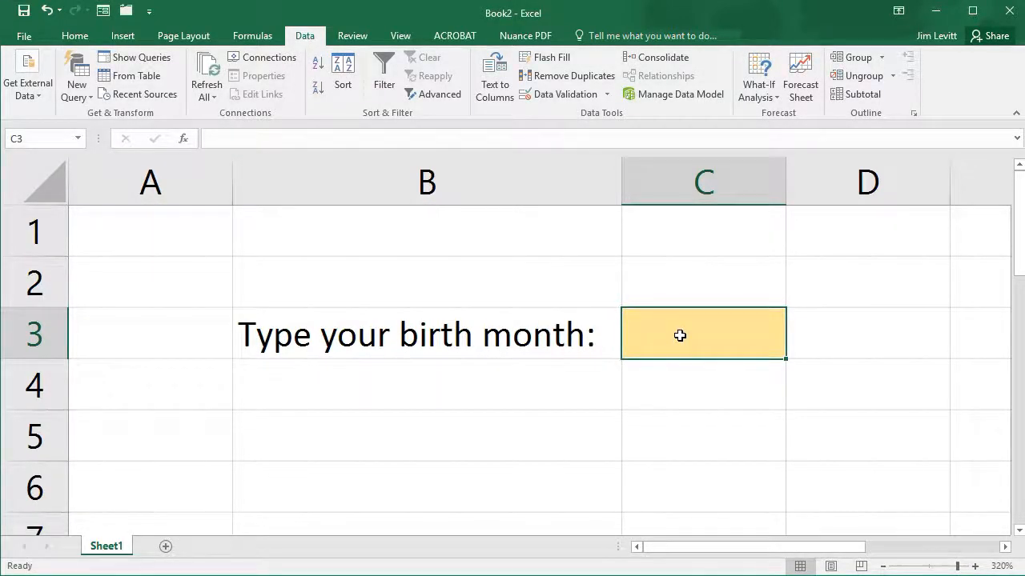
{"action": "type", "text": "548"}
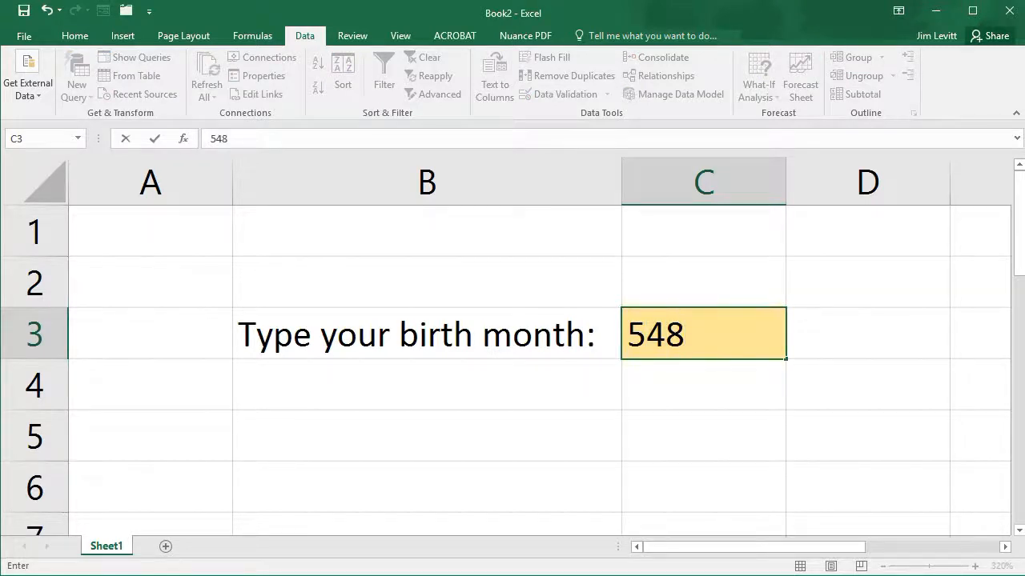
{"action": "key", "text": "Return"}
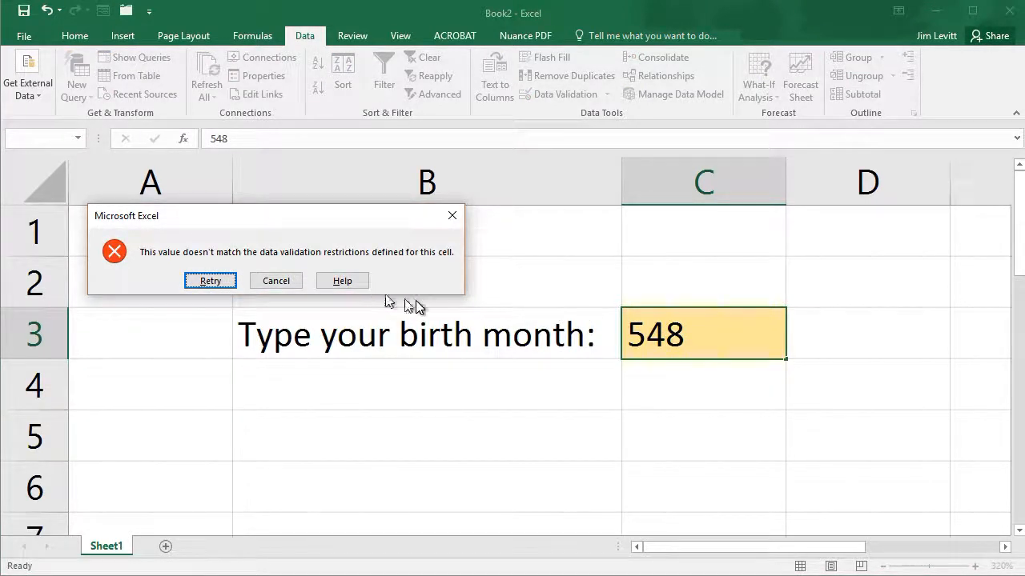
{"action": "left_click", "coordinate": [273, 282]}
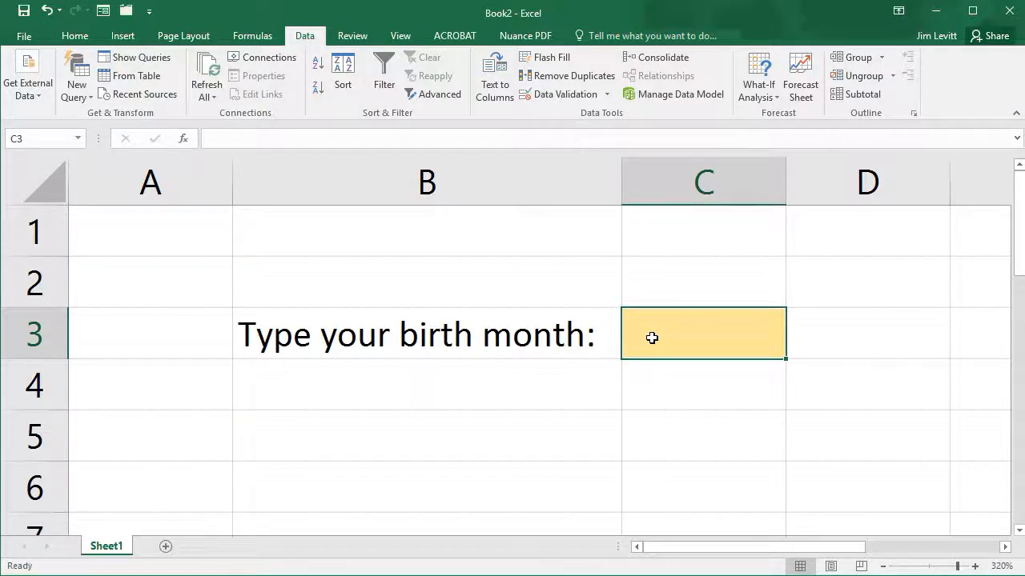
Add an input message to cell C3 titled Welcome, reading "Type the month of your birth 1-12", and reselect the cell to check it
{"action": "left_click", "coordinate": [561, 94]}
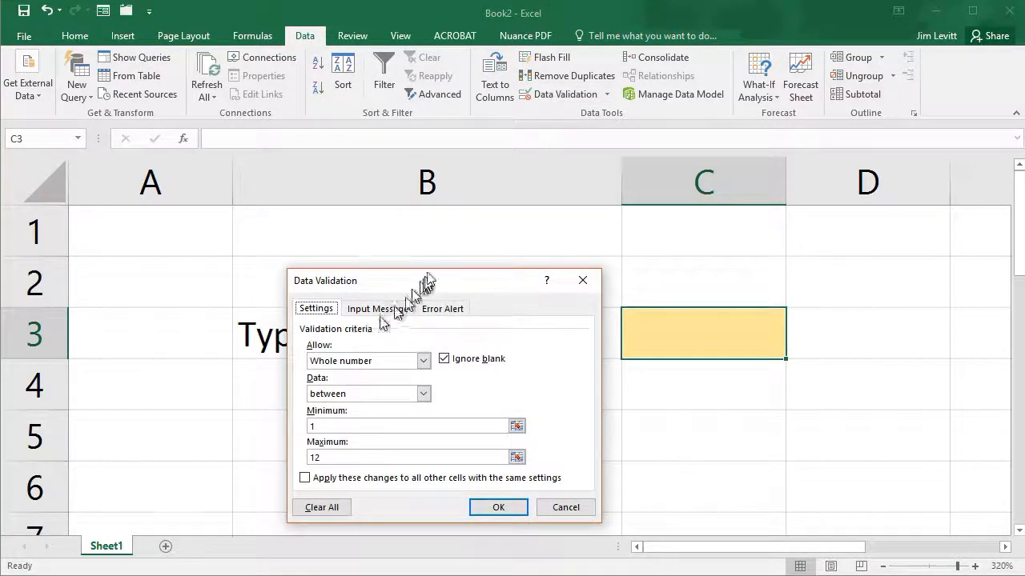
{"action": "left_click_drag", "start_coordinate": [428, 280], "coordinate": [419, 209]}
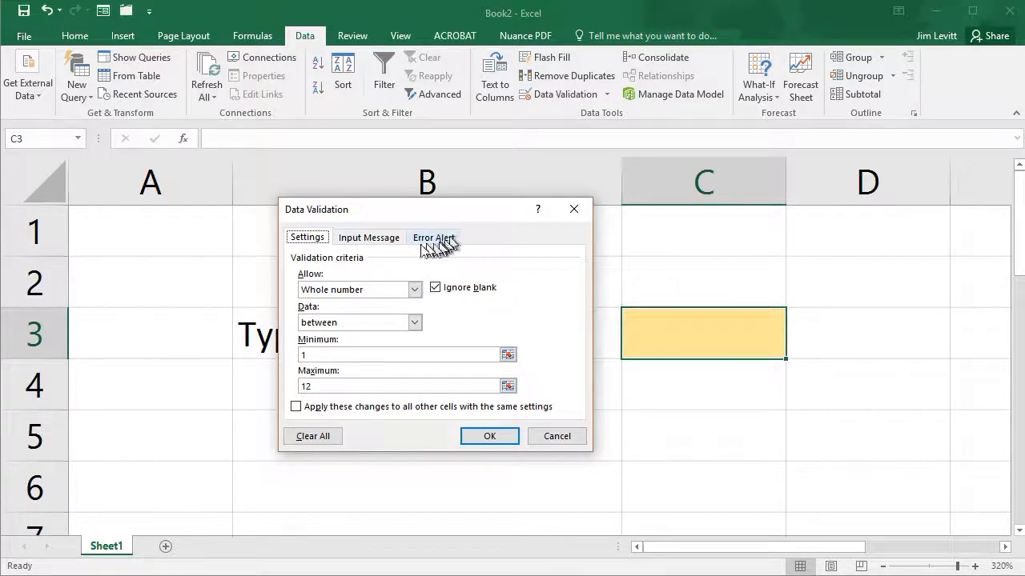
{"action": "left_click", "coordinate": [385, 242]}
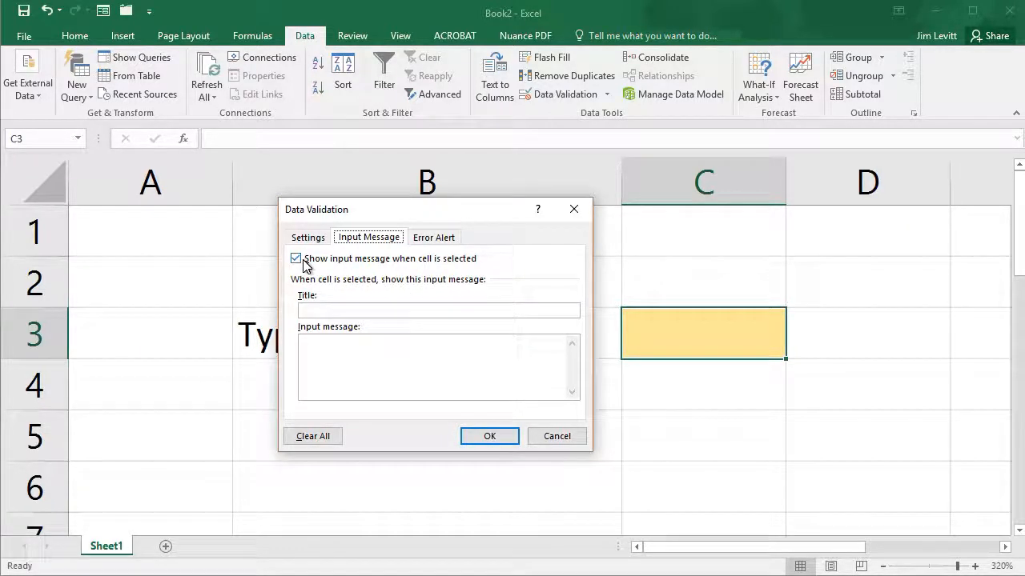
{"action": "left_click", "coordinate": [343, 336]}
{"action": "left_click", "coordinate": [347, 309]}
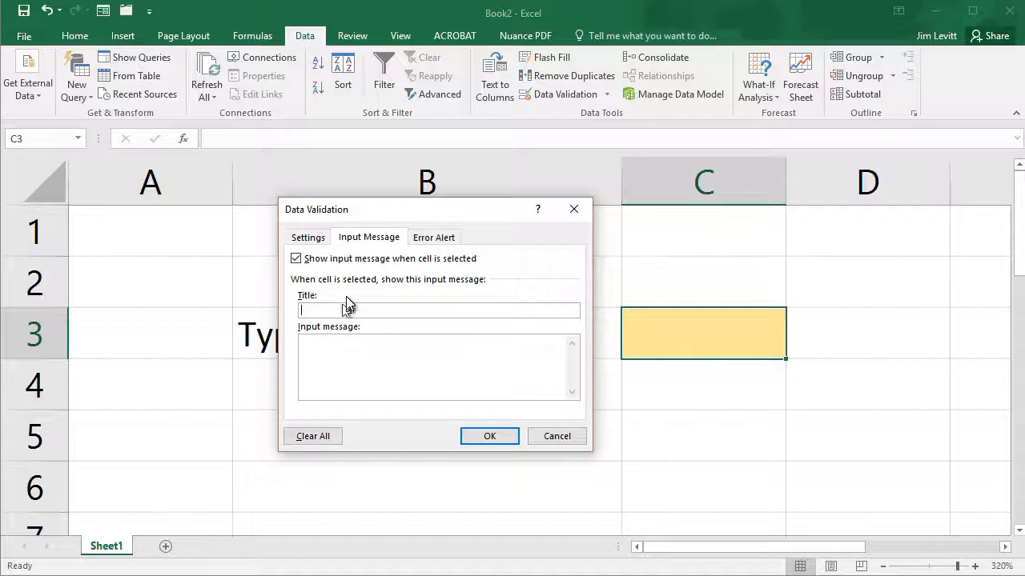
{"action": "type", "text": "Welcome"}
{"action": "key", "text": "Tab"}
{"action": "type", "text": "Typ"}
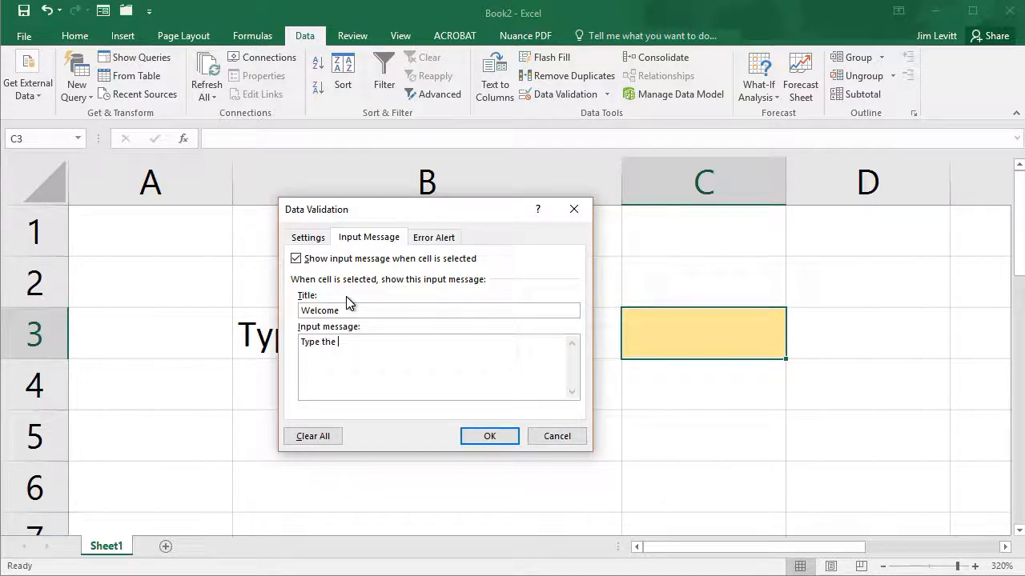
{"action": "type", "text": "e the month of your birth 1-12"}
{"action": "left_click", "coordinate": [495, 437]}
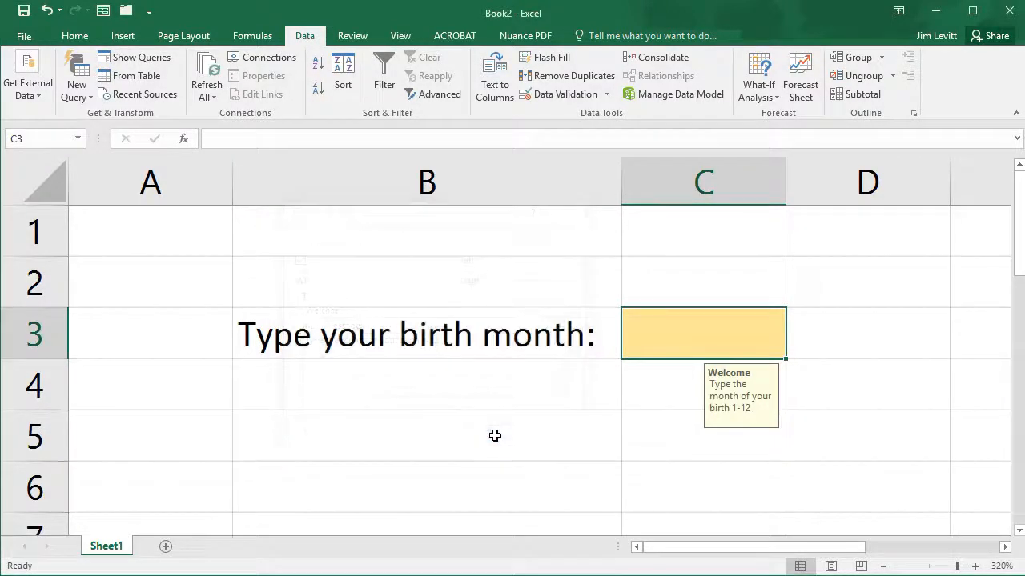
{"action": "left_click", "coordinate": [505, 270]}
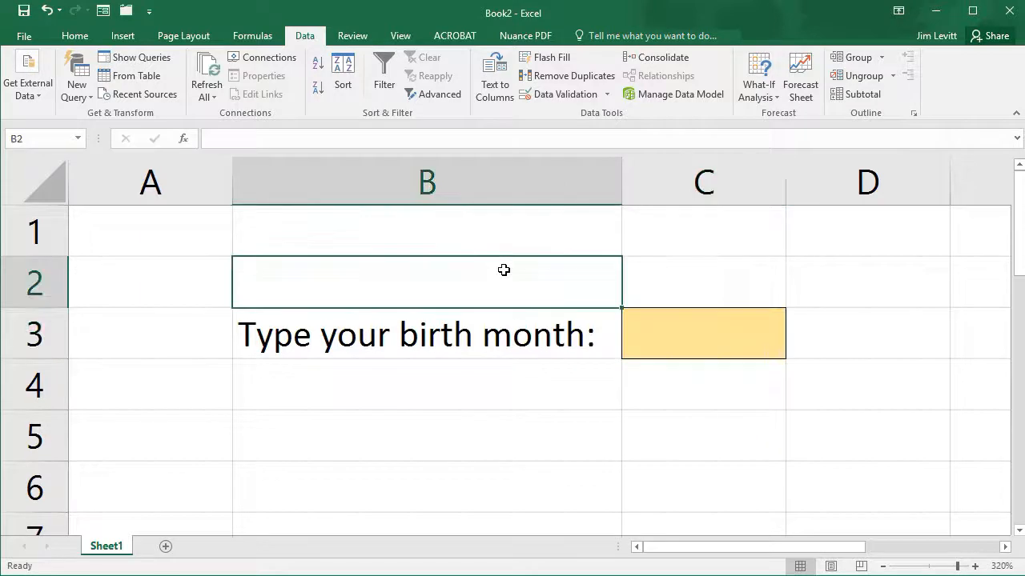
{"action": "left_click", "coordinate": [712, 336]}
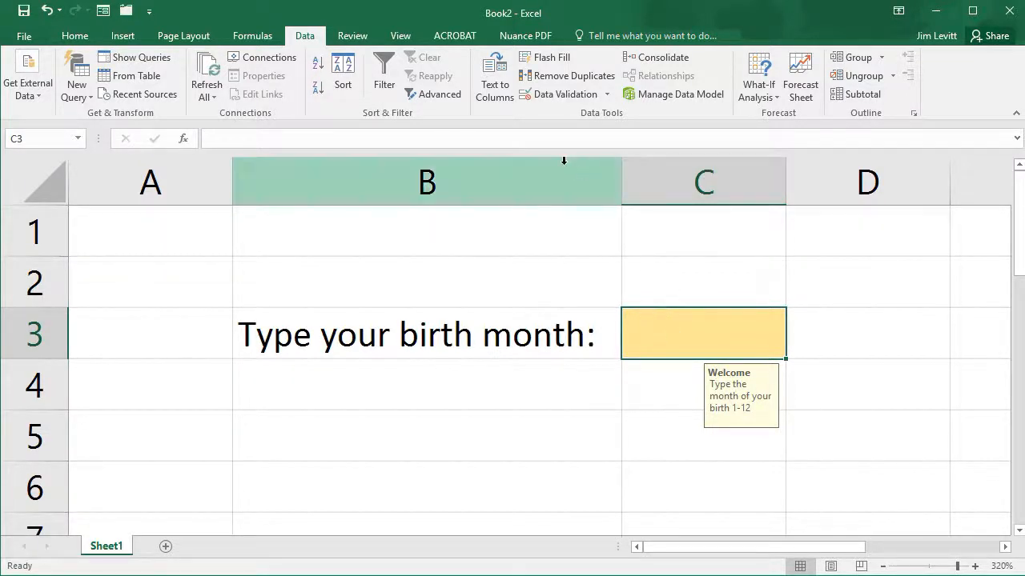
Clear all validation settings of cell C3 and set a whole number rule between 1 and 12
{"action": "left_click", "coordinate": [565, 94]}
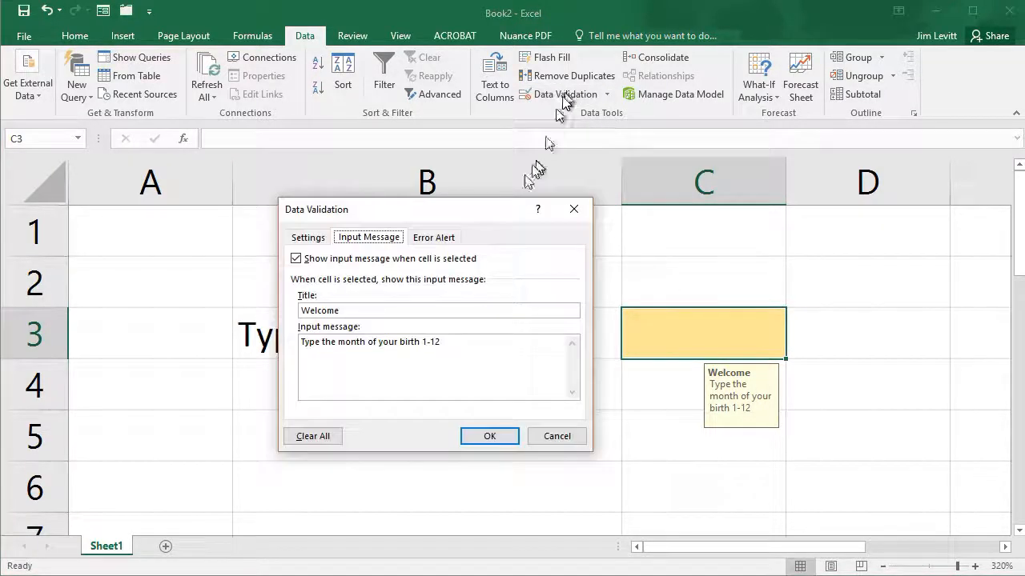
{"action": "left_click", "coordinate": [316, 437]}
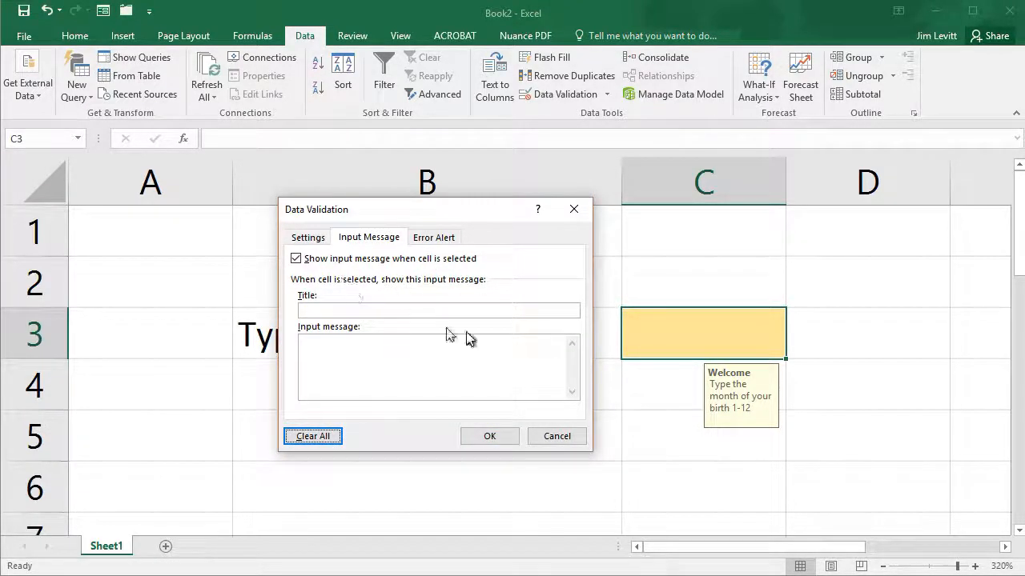
{"action": "left_click", "coordinate": [309, 239]}
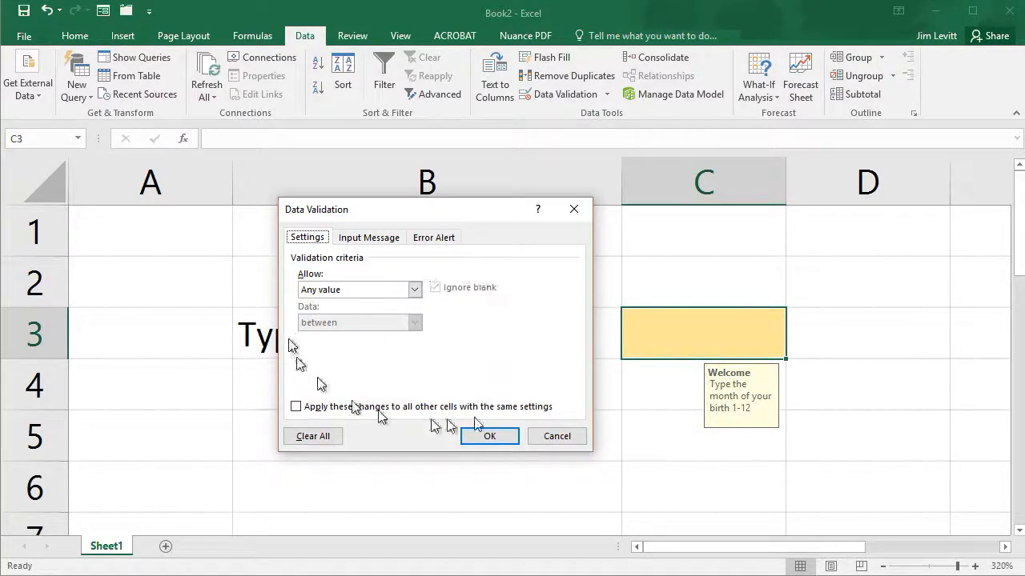
{"action": "left_click", "coordinate": [414, 289]}
{"action": "left_click", "coordinate": [384, 316]}
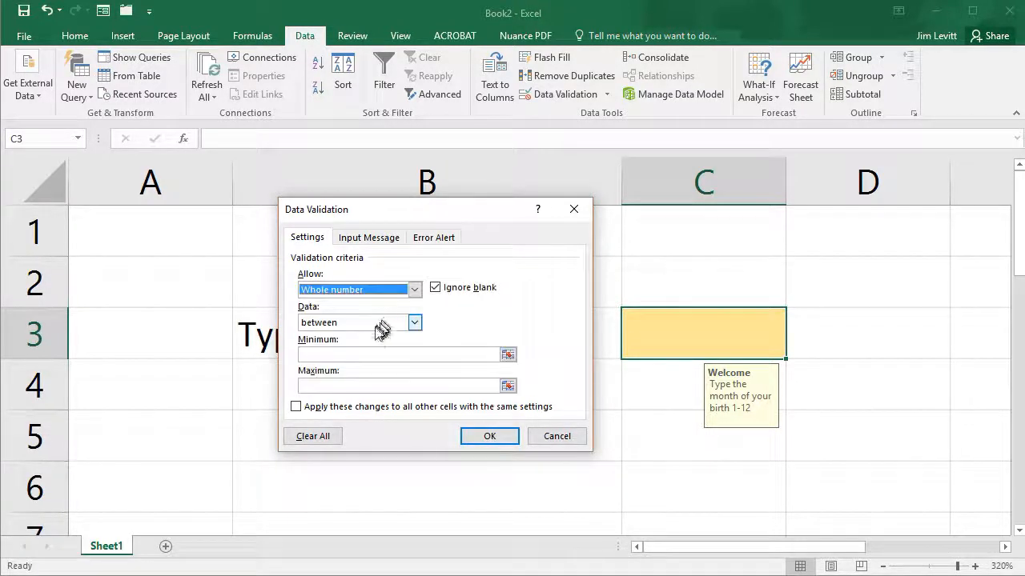
{"action": "left_click", "coordinate": [376, 355]}
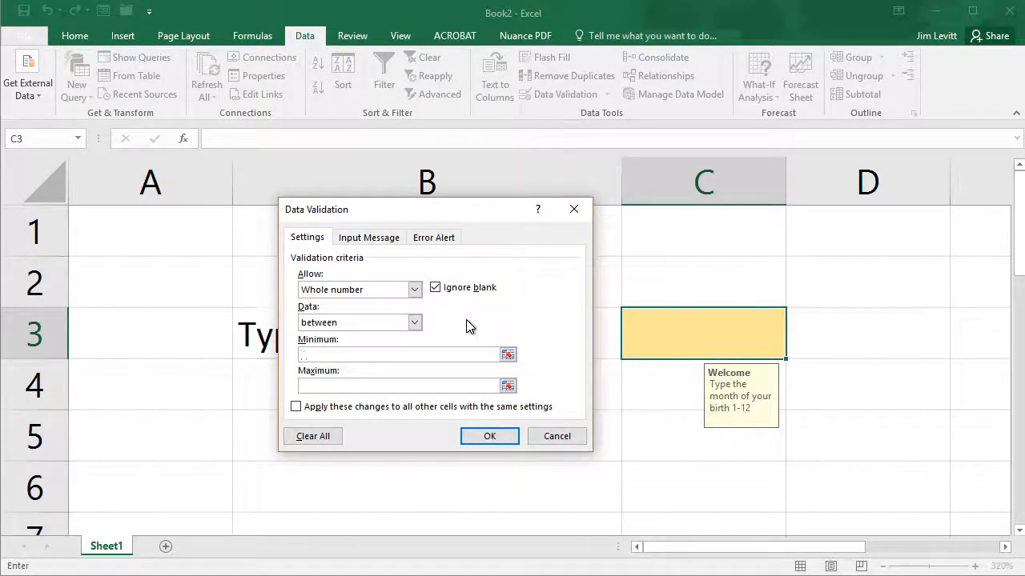
{"action": "left_click", "coordinate": [394, 379]}
{"action": "type", "text": "12"}
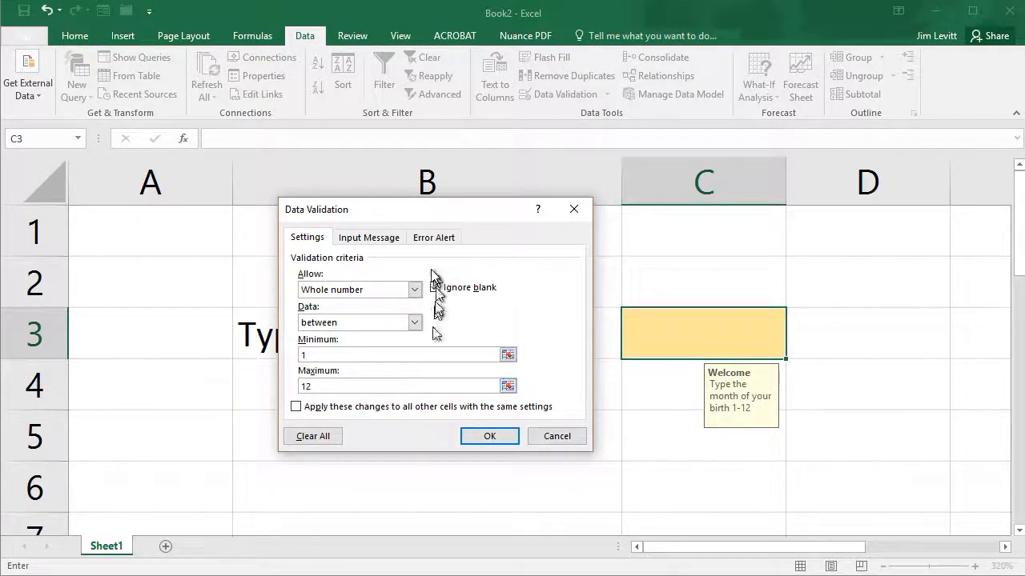
Give cell C3 a Warning style error alert with the message "you should use 1=12" and apply the validation
{"action": "left_click", "coordinate": [377, 239]}
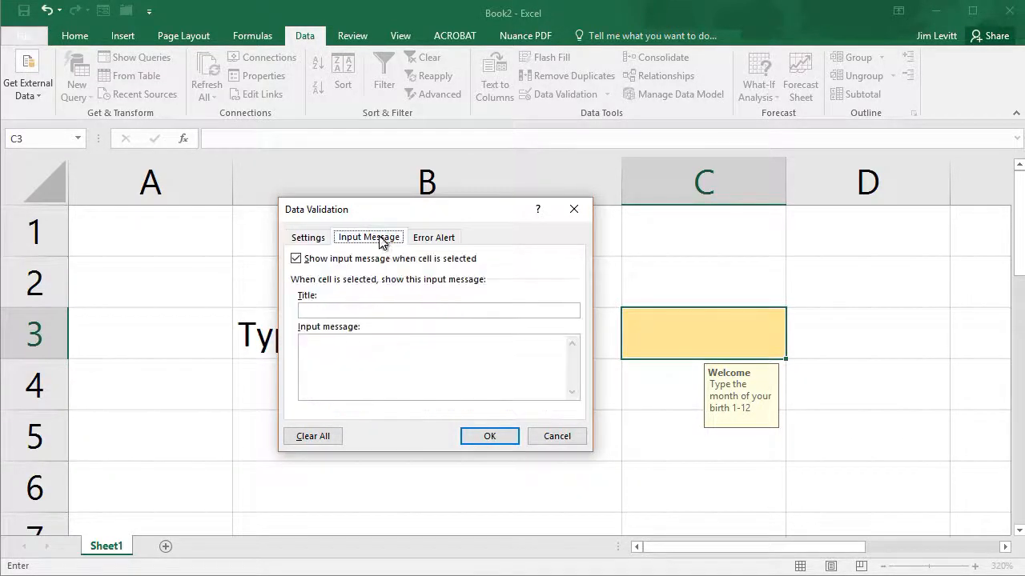
{"action": "left_click", "coordinate": [440, 237]}
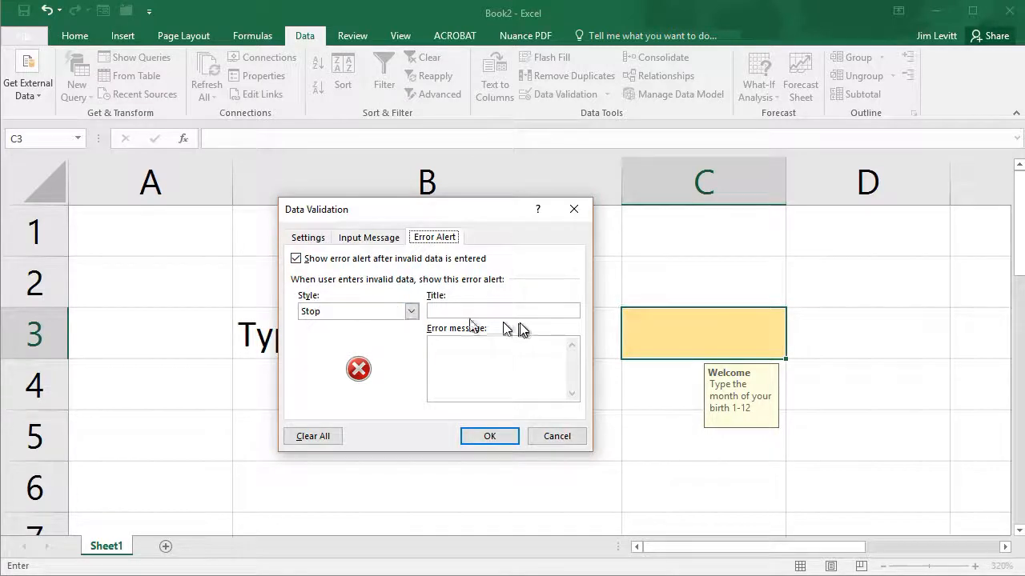
{"action": "left_click", "coordinate": [410, 311]}
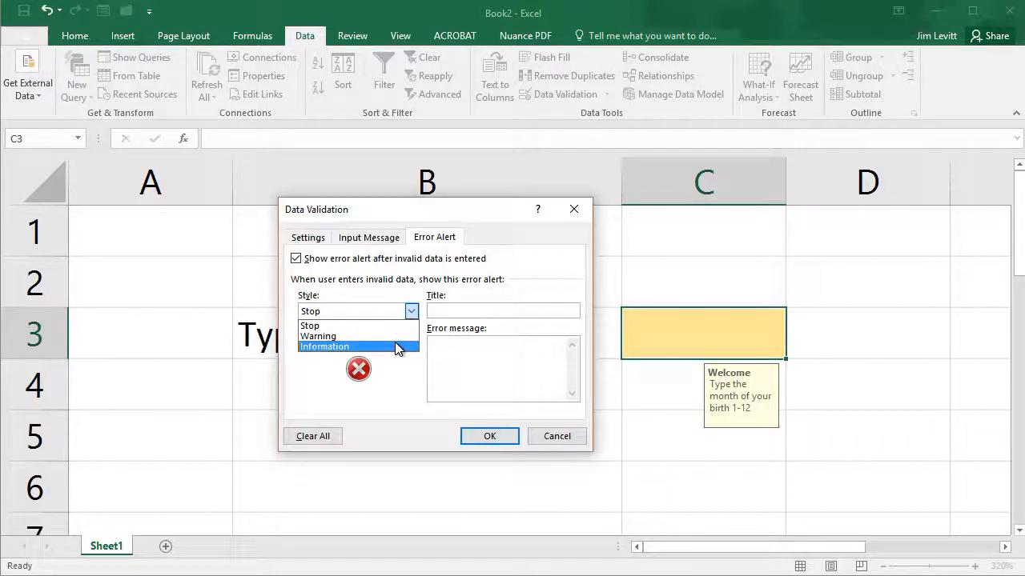
{"action": "left_click", "coordinate": [397, 336]}
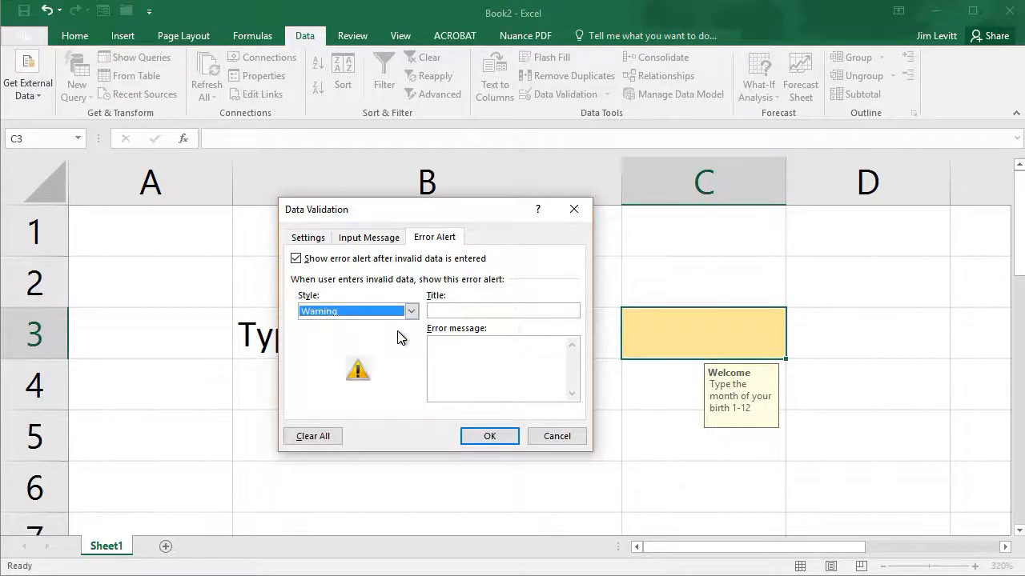
{"action": "left_click", "coordinate": [463, 343]}
{"action": "type", "text": "you should use 1=12"}
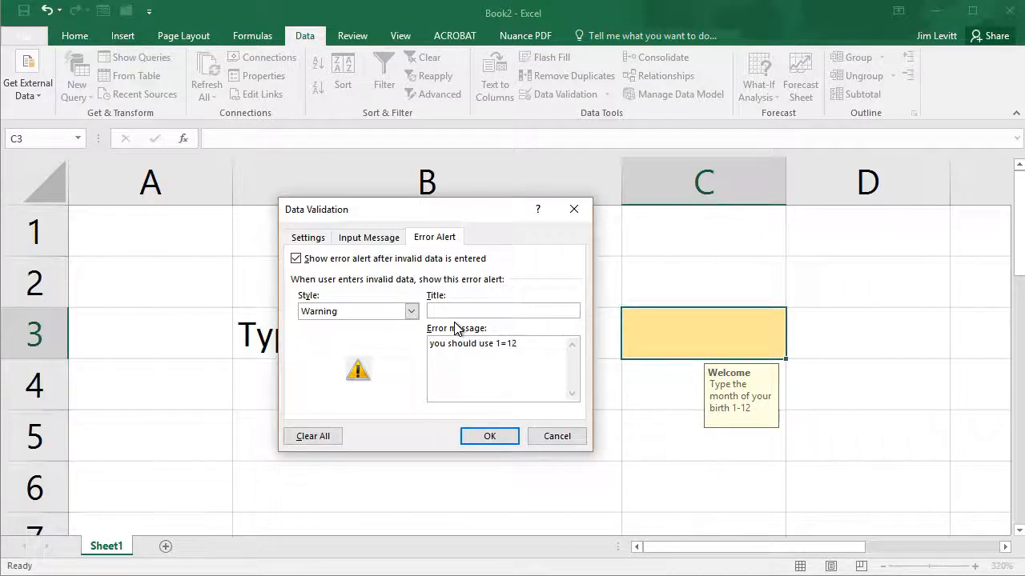
{"action": "left_click", "coordinate": [489, 436]}
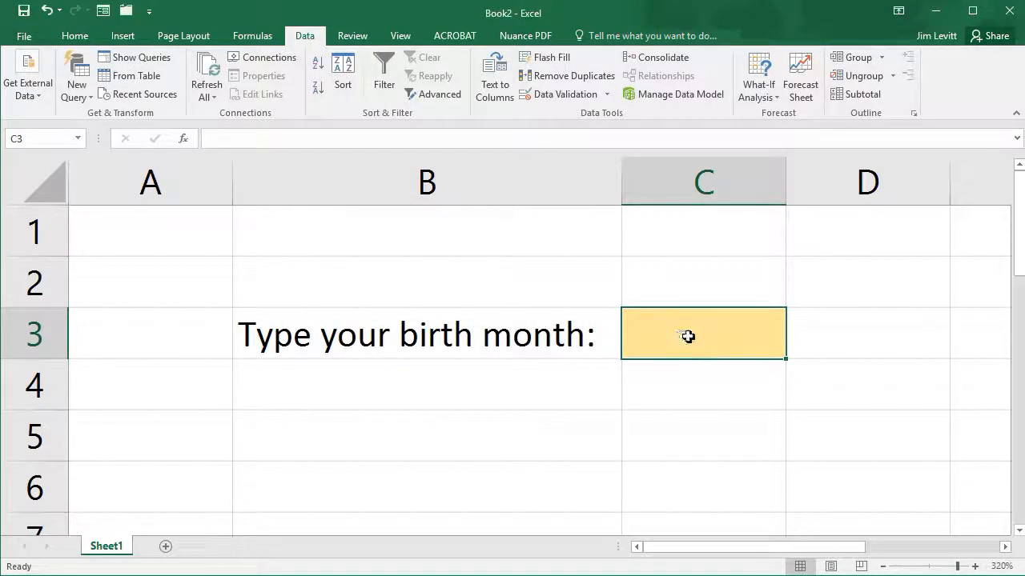
Test the warning alert by entering dog in cell C3 and accepting it anyway, and clear the cell
{"action": "type", "text": "dog"}
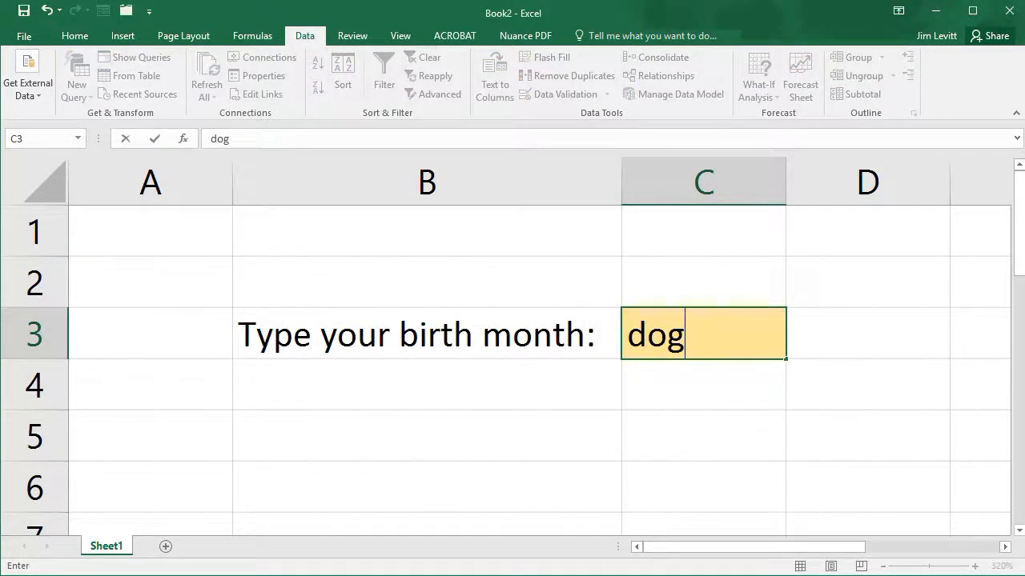
{"action": "key", "text": "Return"}
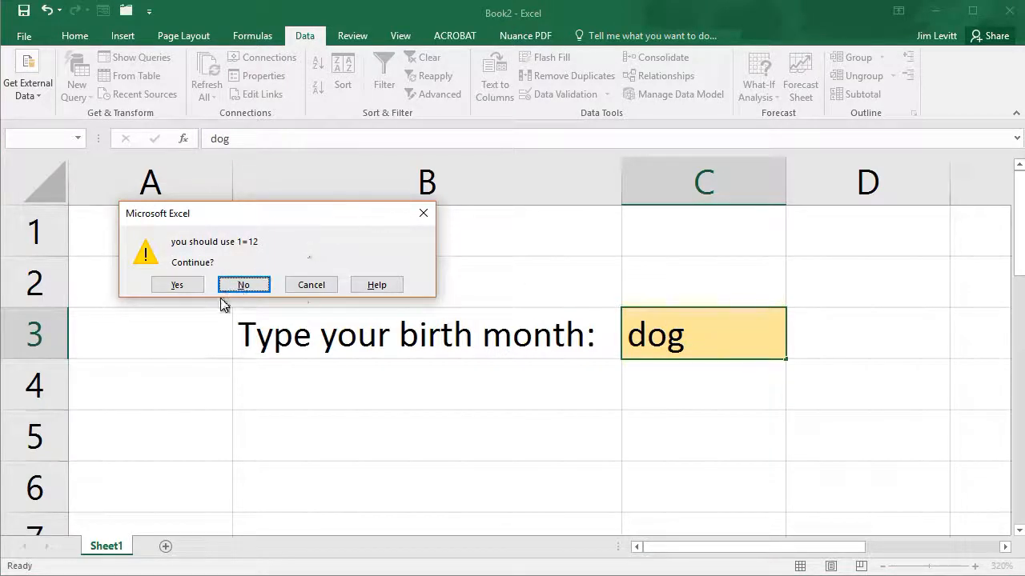
{"action": "left_click", "coordinate": [179, 285]}
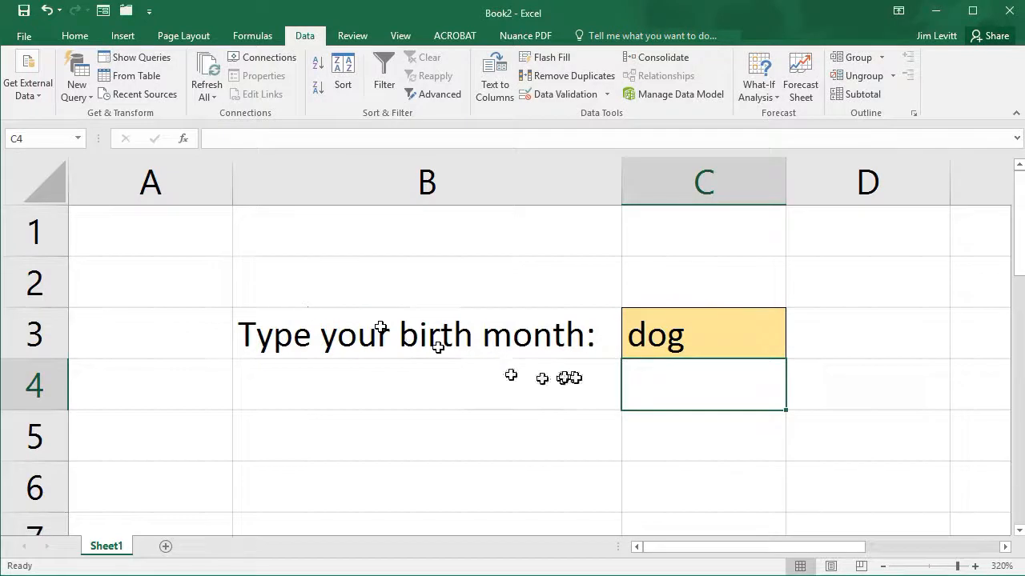
{"action": "left_click", "coordinate": [680, 337]}
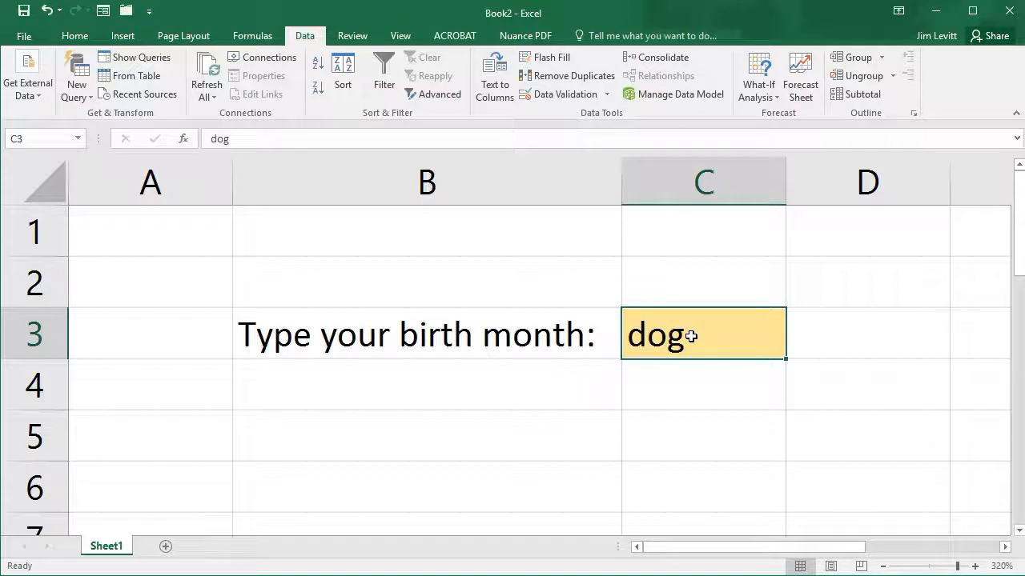
{"action": "key", "text": "Delete"}
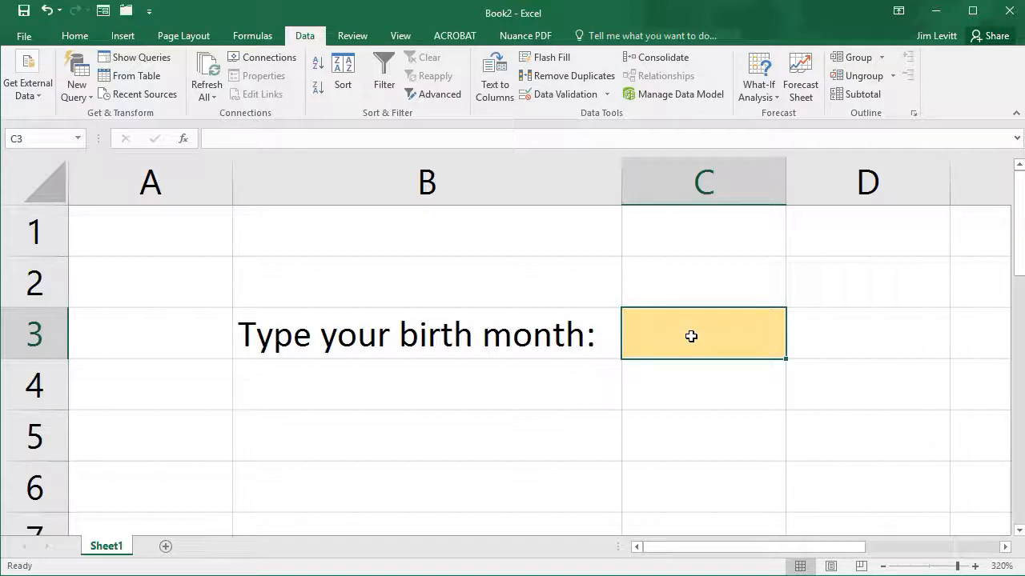
Enter the out-of-range number 126 in cell C3 and choose to continue despite the warning
{"action": "type", "text": "126"}
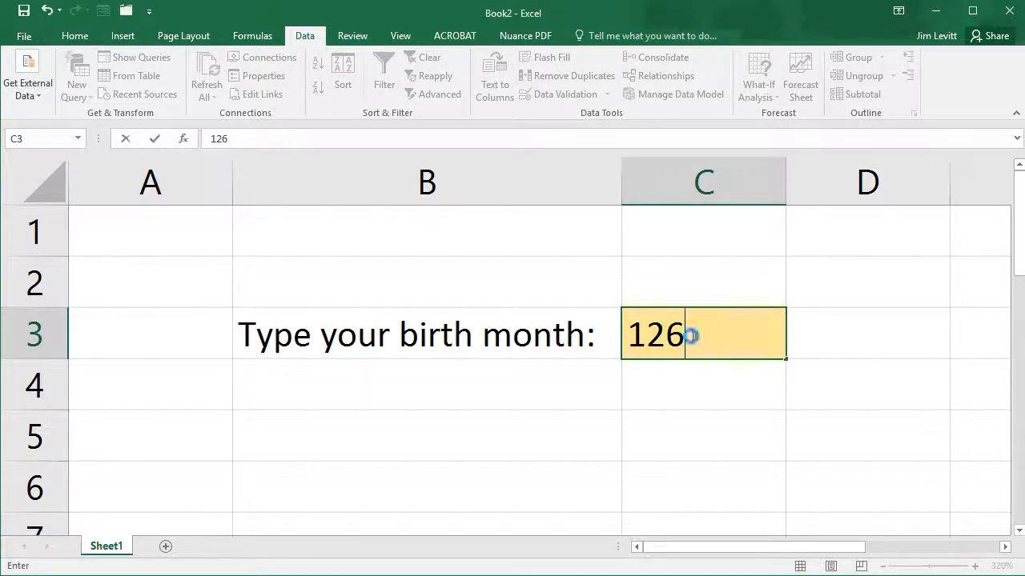
{"action": "key", "text": "Return"}
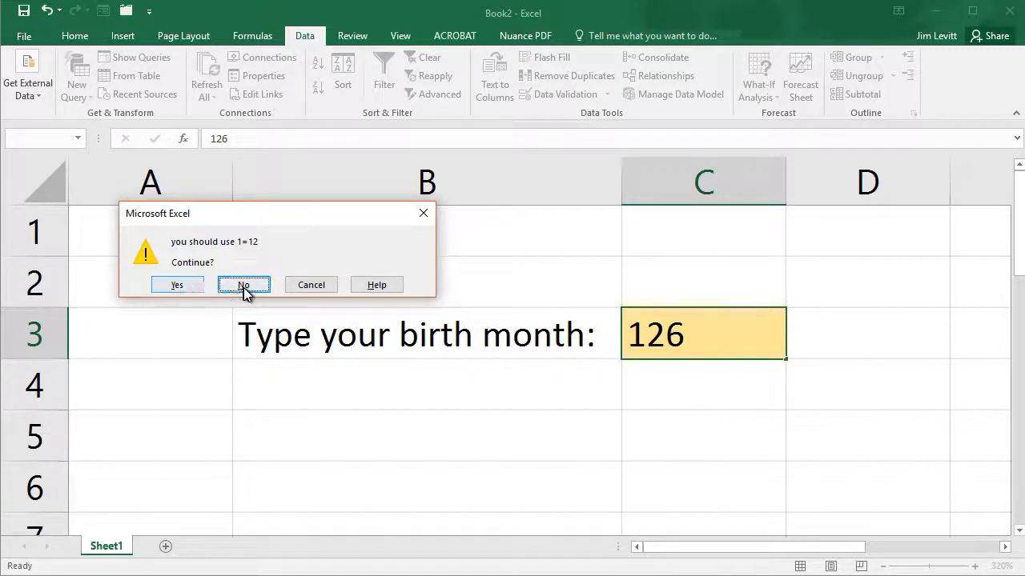
{"action": "left_click", "coordinate": [177, 285]}
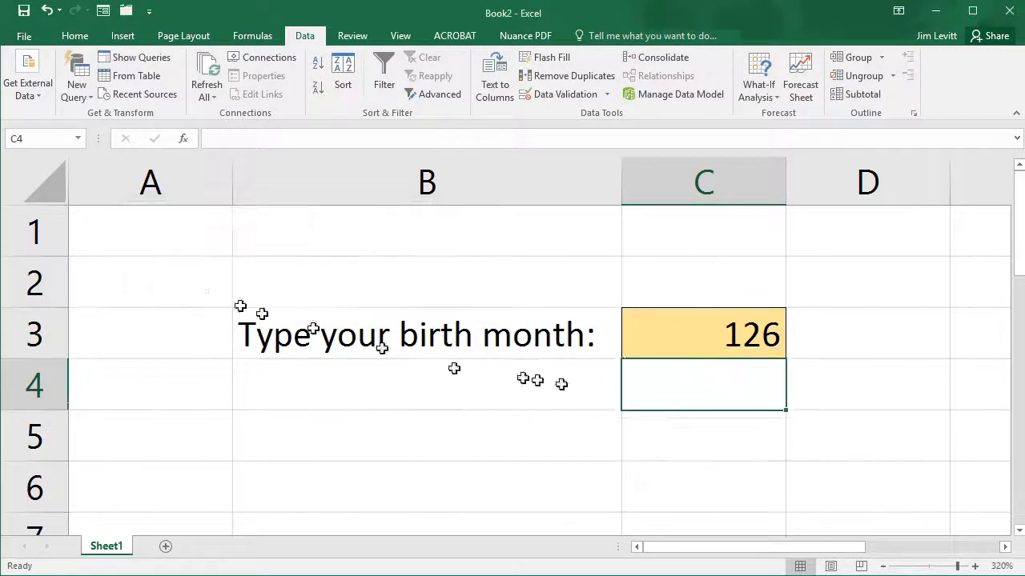
Change cell C3's error alert to the Stop style with the message "you should use 1 to 12" and apply it
{"action": "left_click", "coordinate": [698, 337]}
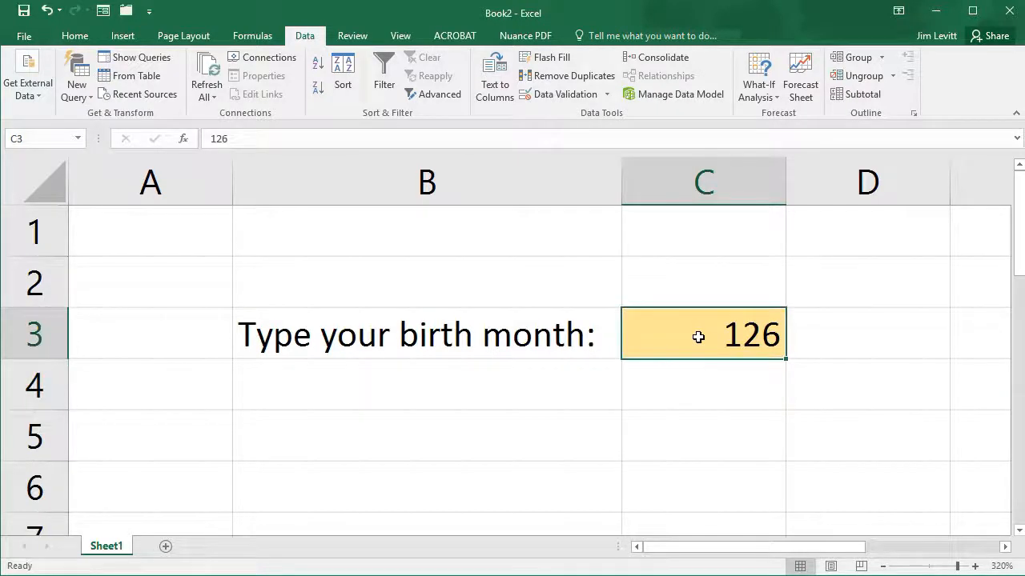
{"action": "left_click", "coordinate": [564, 94]}
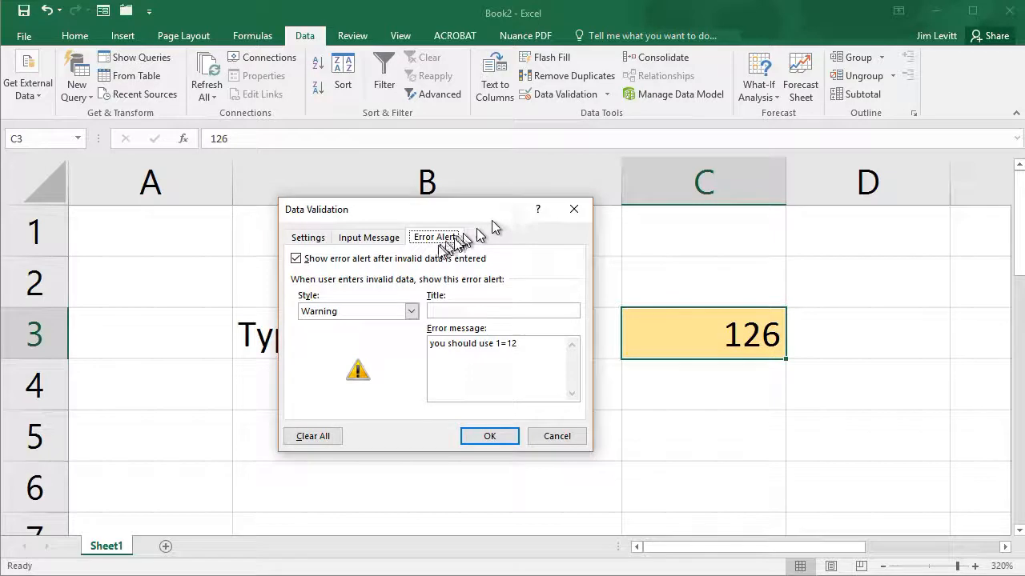
{"action": "left_click", "coordinate": [411, 311]}
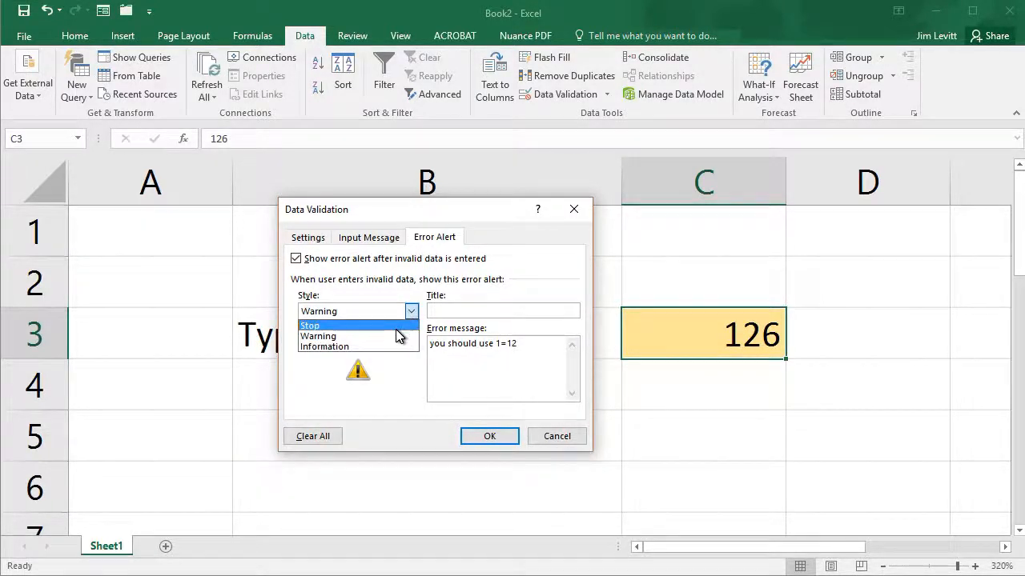
{"action": "left_click", "coordinate": [396, 328]}
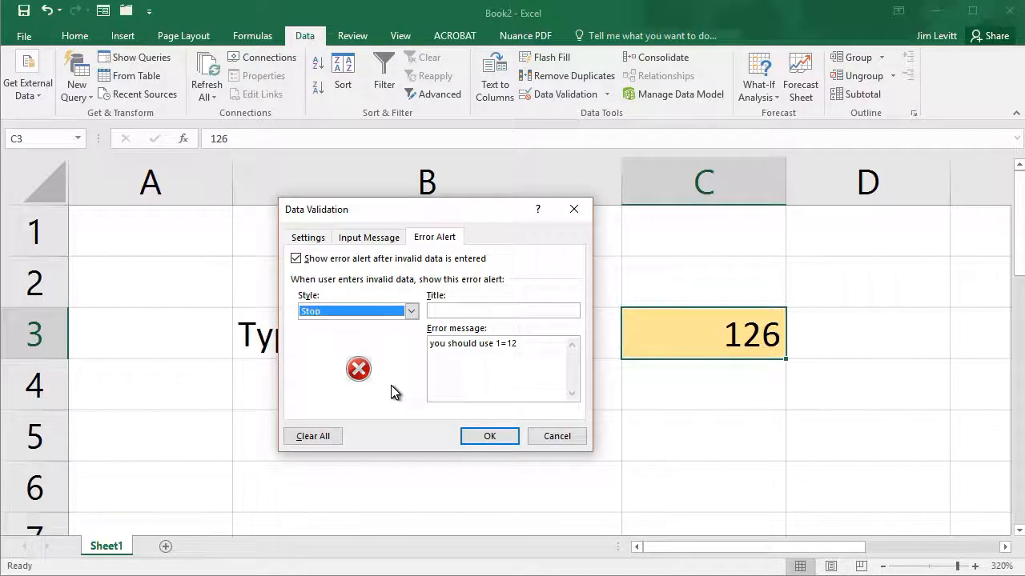
{"action": "left_click", "coordinate": [511, 346]}
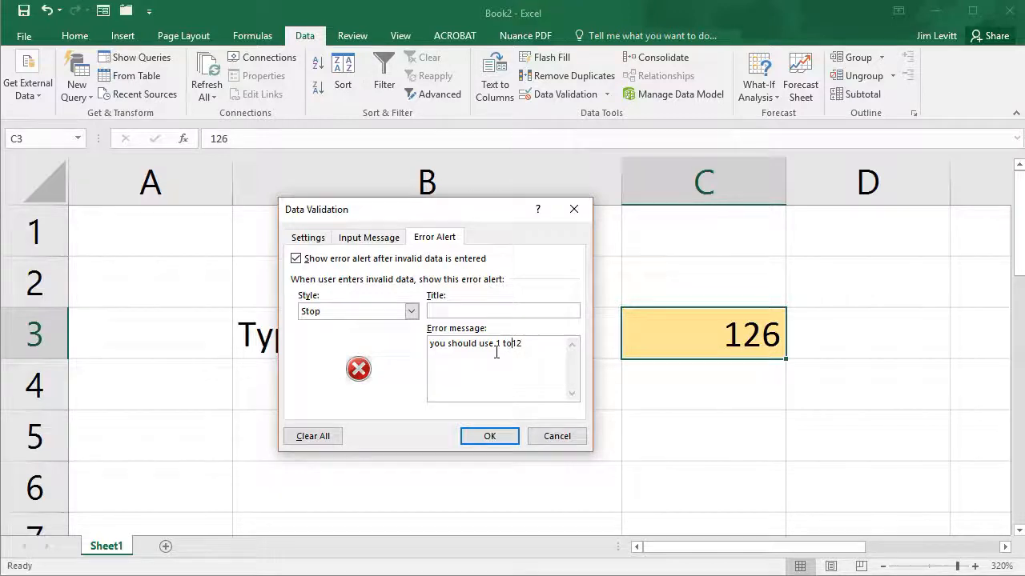
{"action": "left_click", "coordinate": [491, 436]}
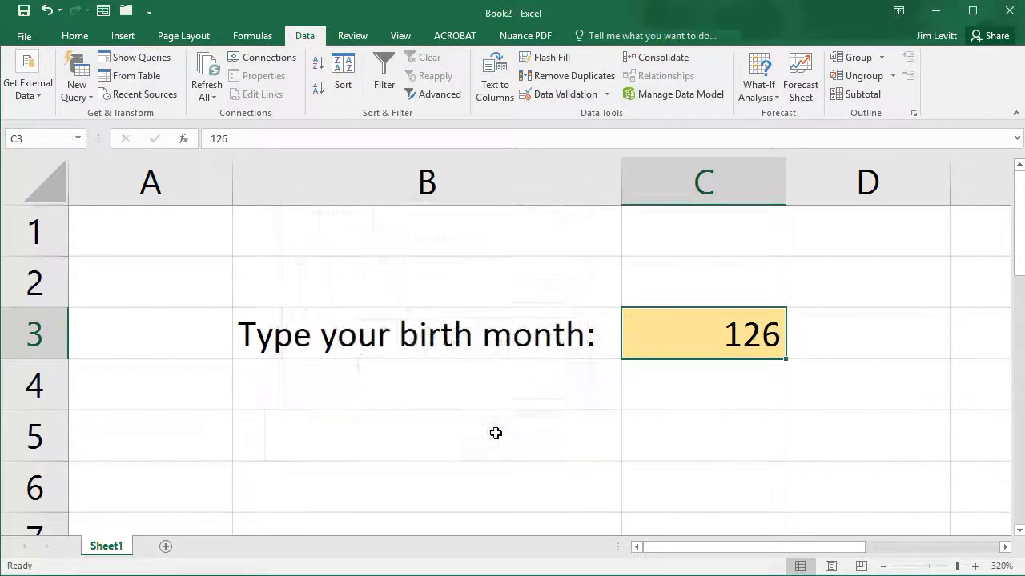
Clear cell C3 and test the stop alert with the entry dog, cancelling it
{"action": "key", "text": "Delete"}
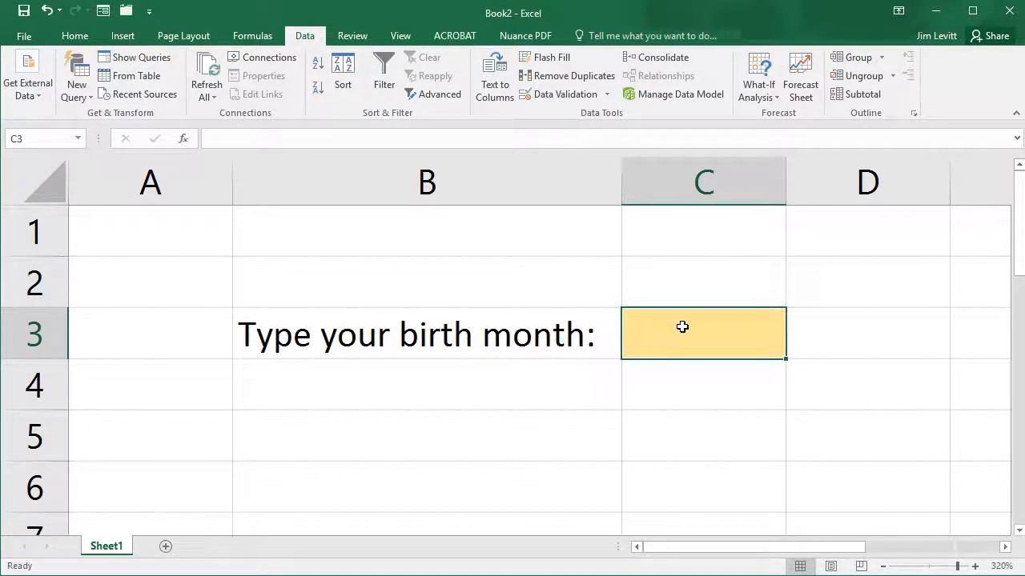
{"action": "type", "text": "dog"}
{"action": "key", "text": "Return"}
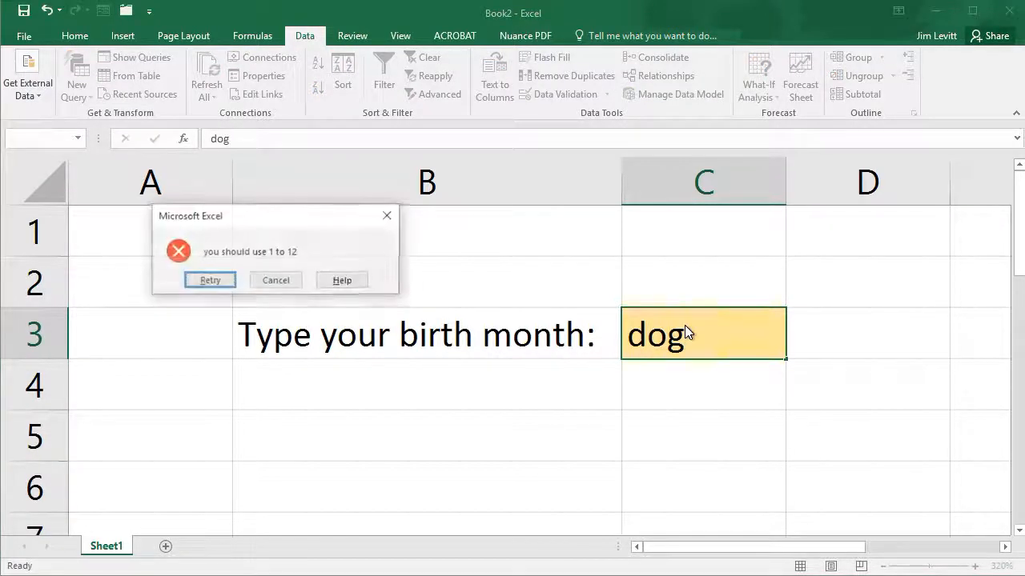
{"action": "left_click", "coordinate": [280, 283]}
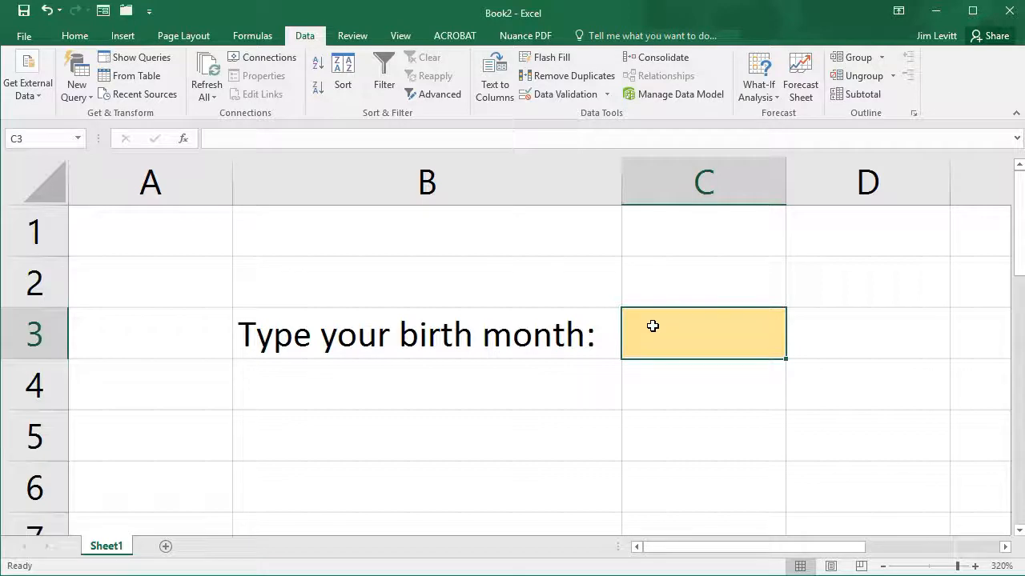
Try 478 in cell C3, retry at the stop alert and enter 11 instead
{"action": "type", "text": "478"}
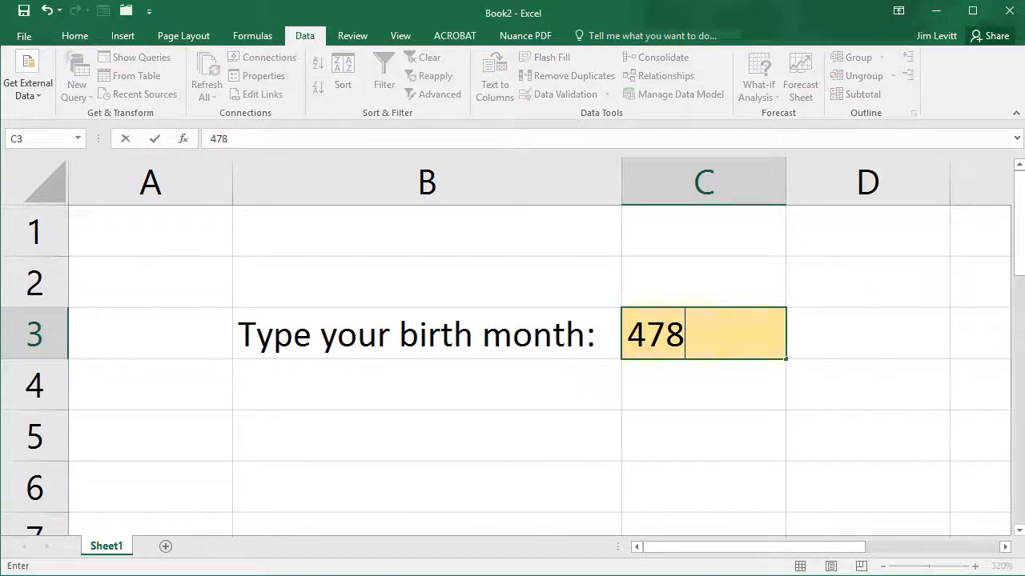
{"action": "key", "text": "Return"}
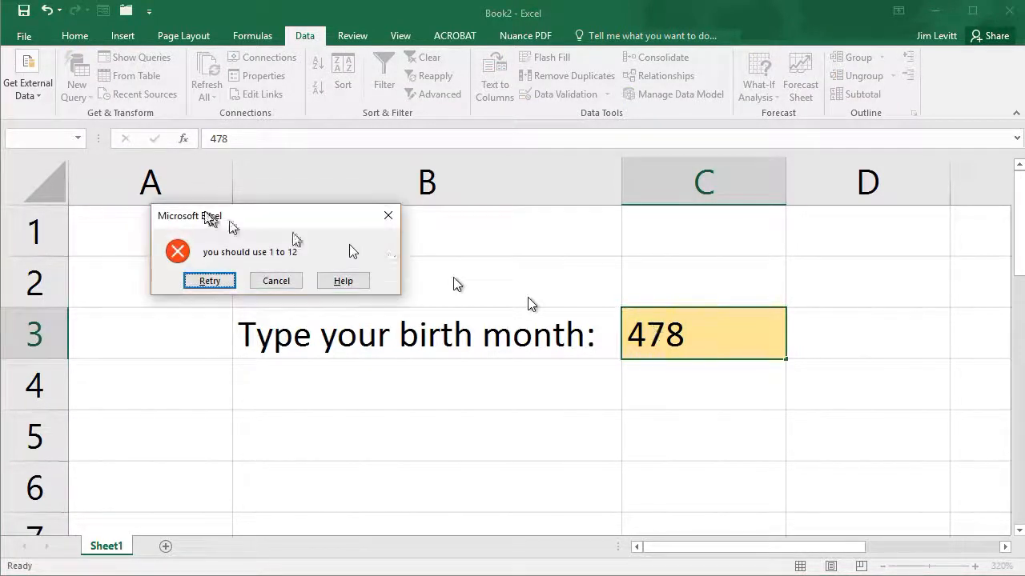
{"action": "left_click", "coordinate": [221, 279]}
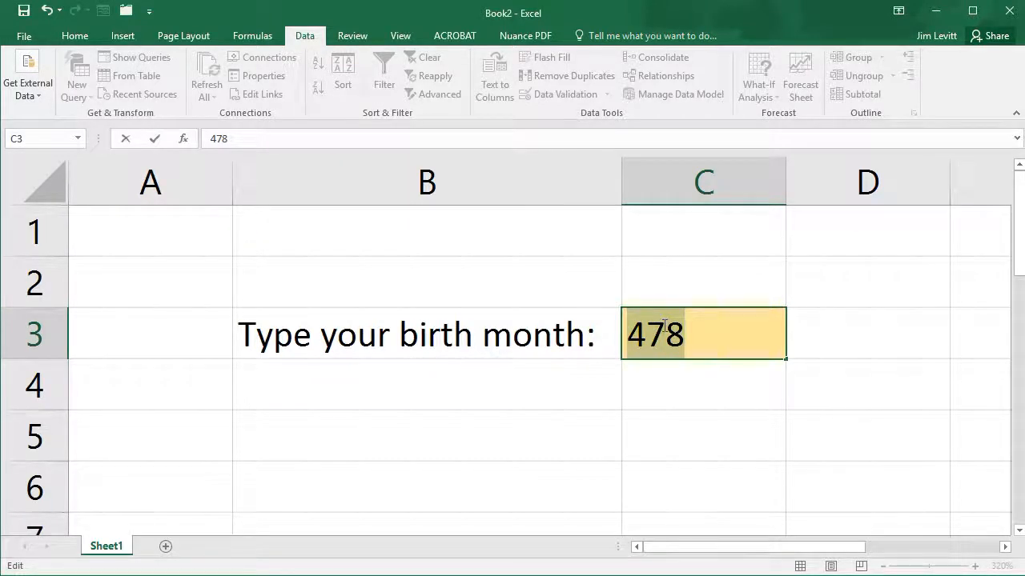
{"action": "type", "text": "11"}
{"action": "key", "text": "Return"}
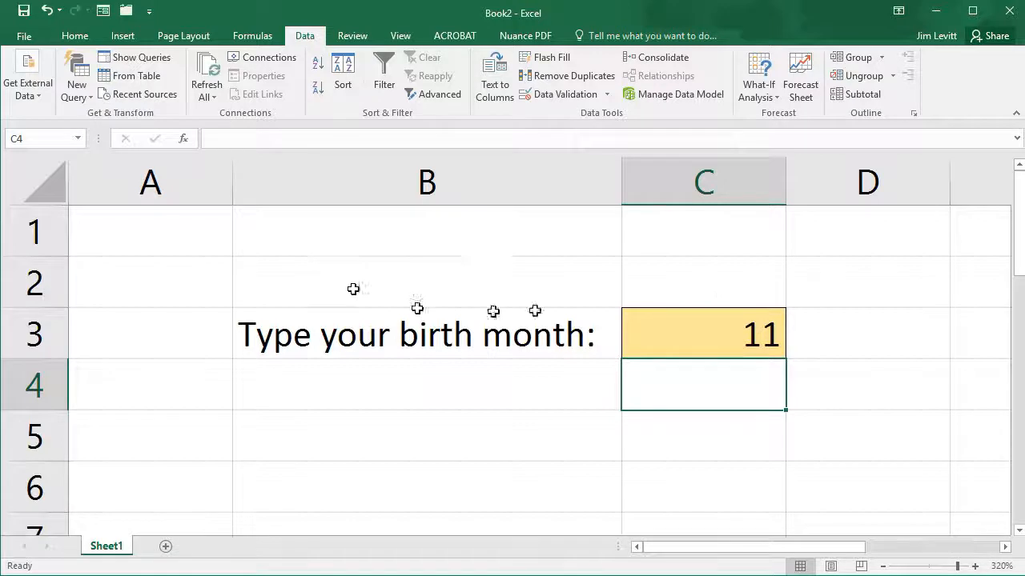
{"action": "left_click", "coordinate": [718, 282]}
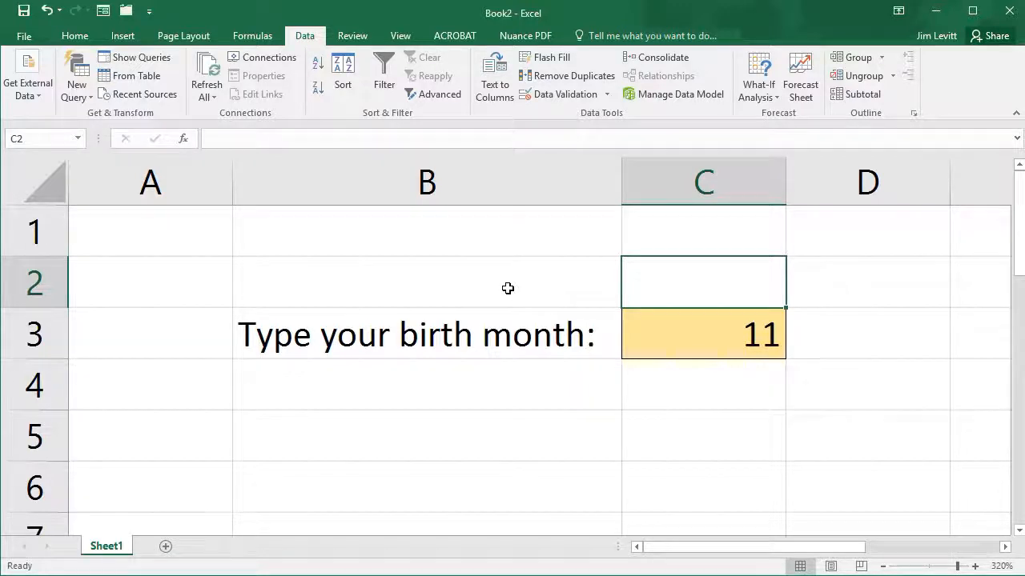
{"action": "left_click", "coordinate": [875, 272]}
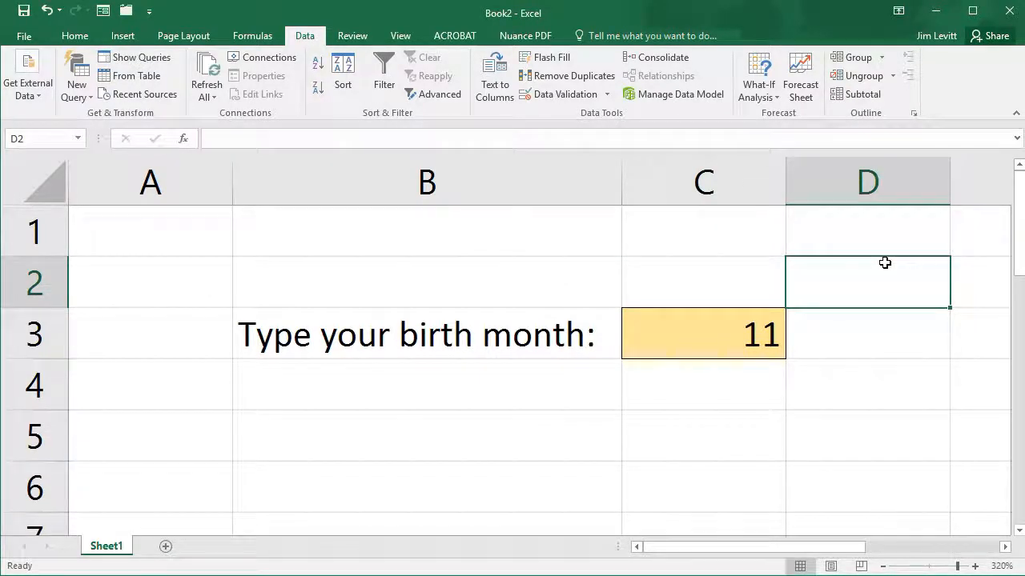